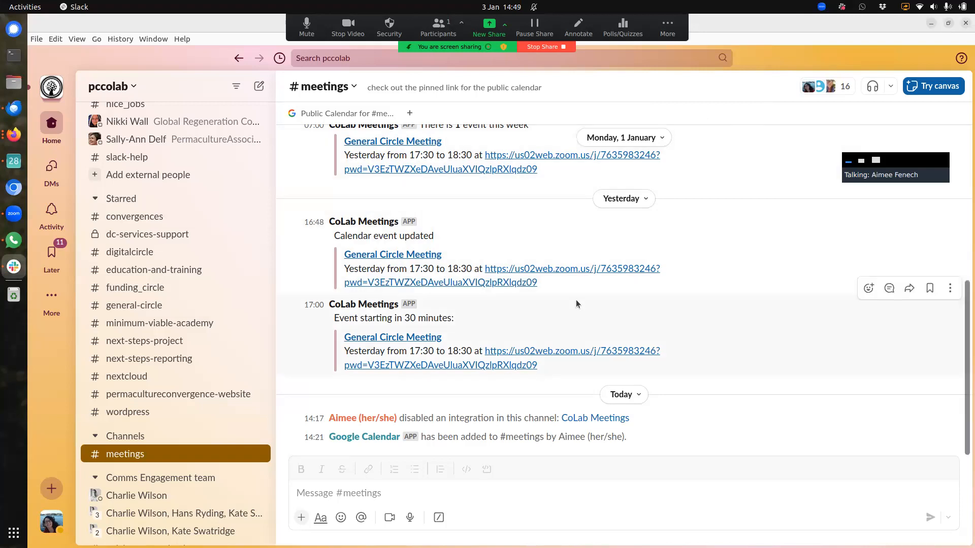
Step: Start the Google Calendar Create event shortcut from the #meetings channel's message box
left_click(376, 438)
left_click(434, 444)
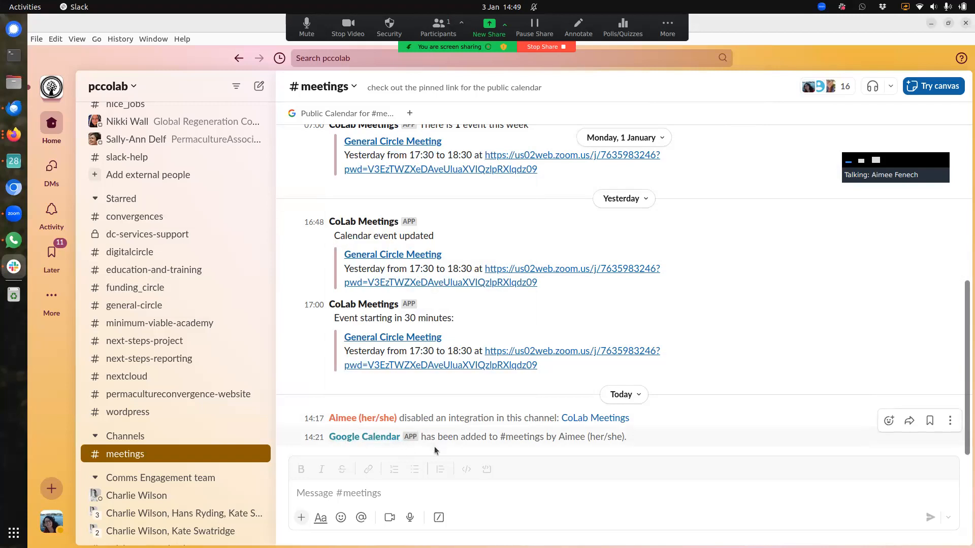
left_click(401, 489)
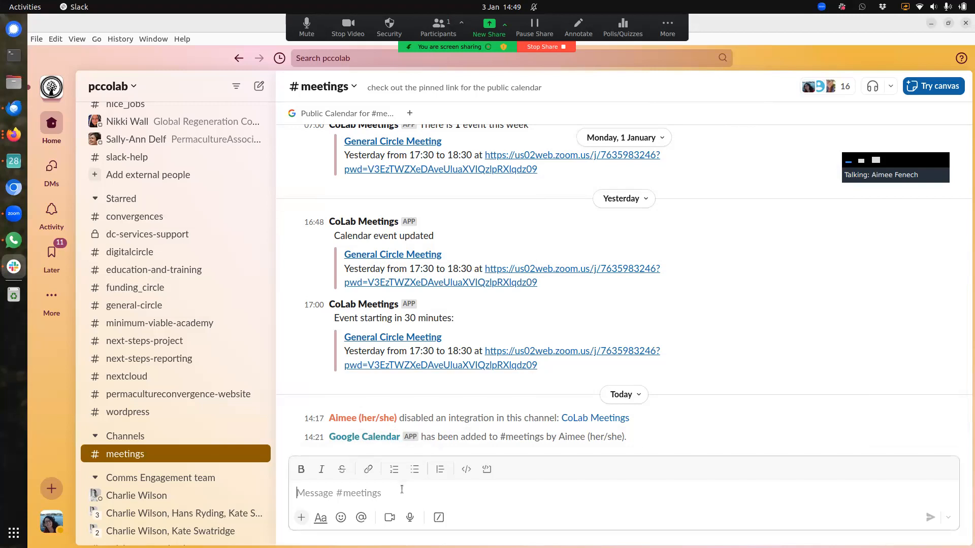
type("/")
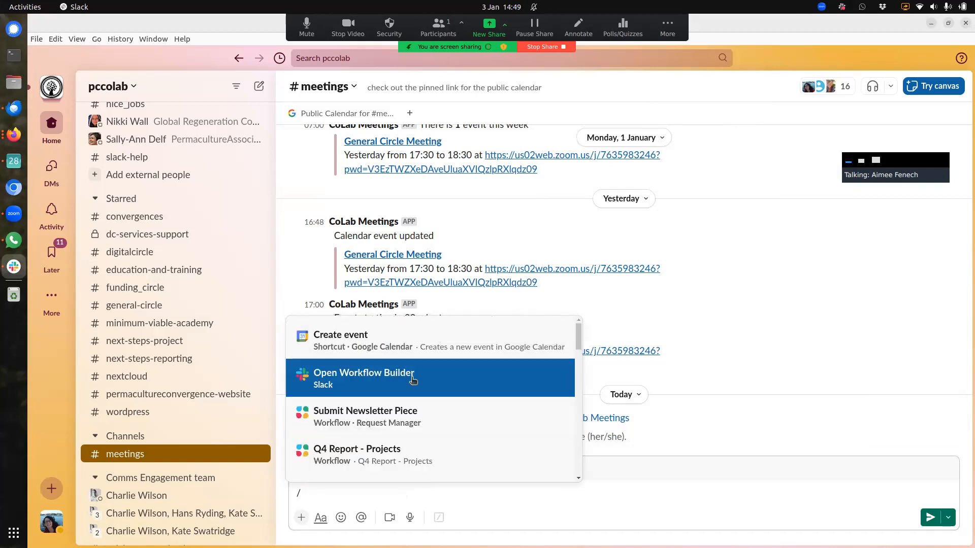
left_click(416, 339)
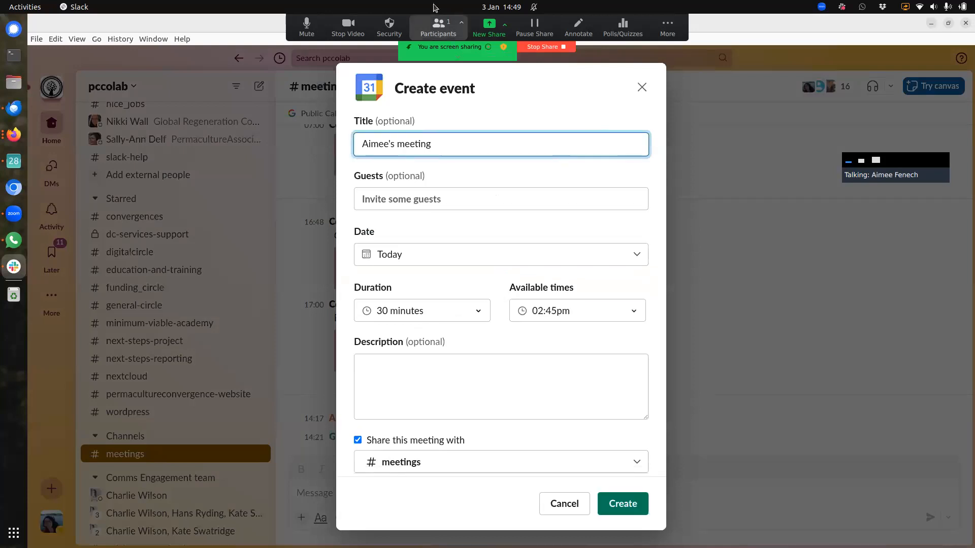
Step: Title the event CoLab Onboarding Meeting and add your own Slack profile as a guest
triple_click(485, 142)
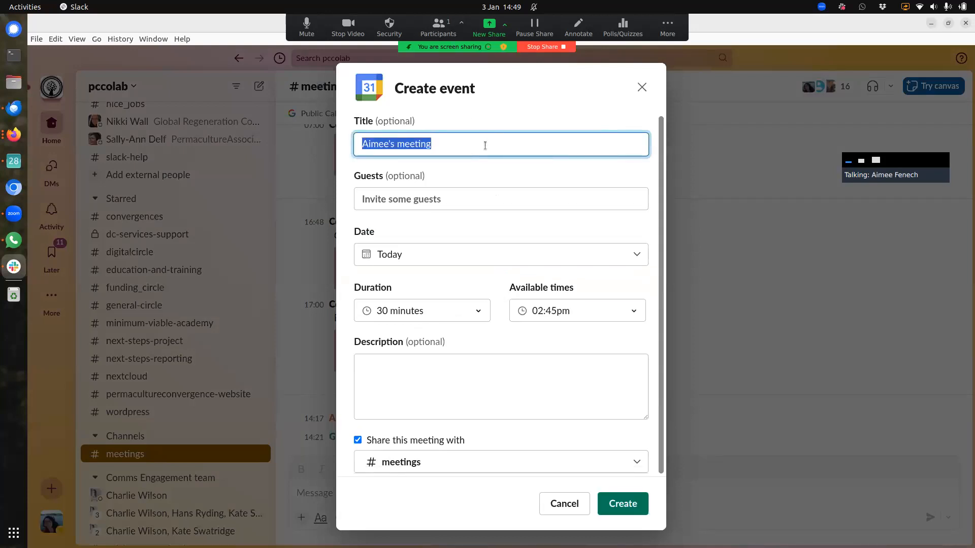
type("Co")
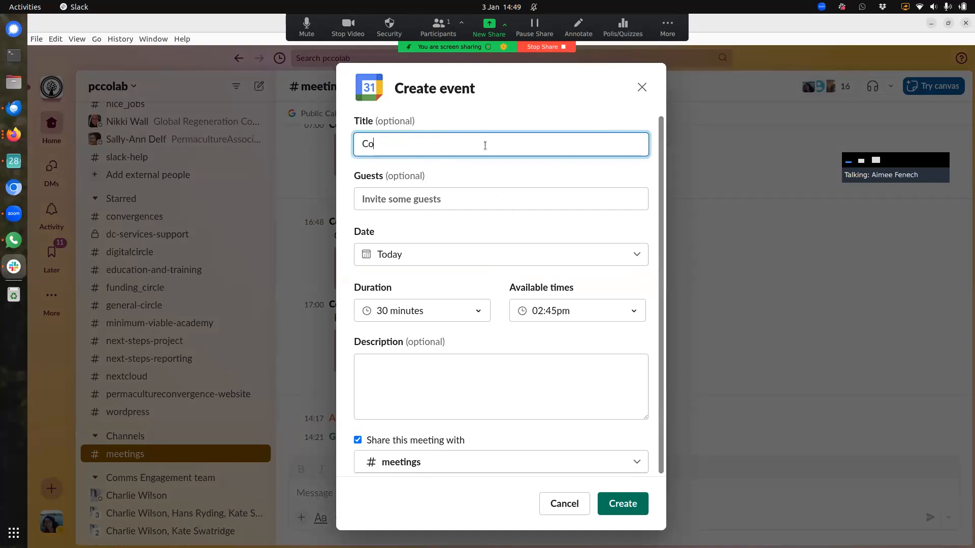
type("Lab Onboarding Meeting")
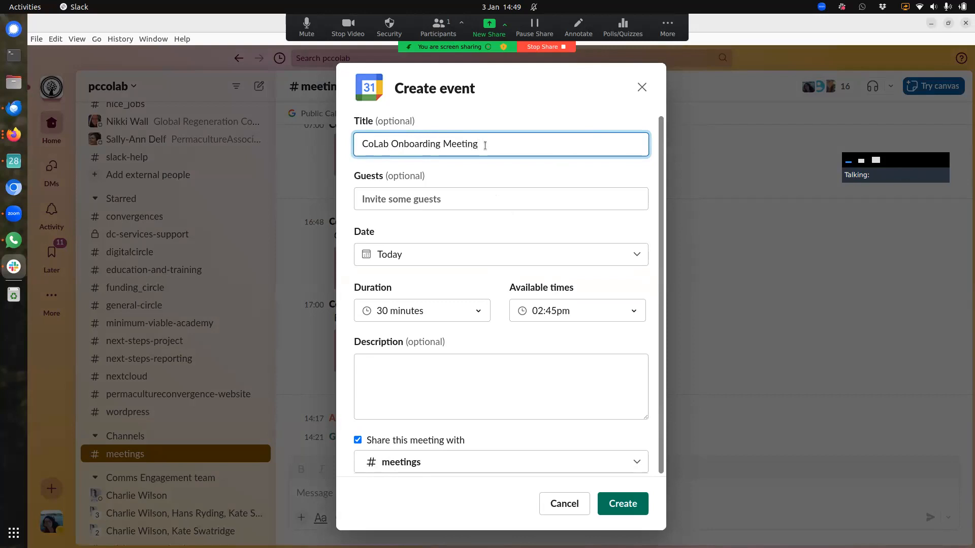
left_click(491, 206)
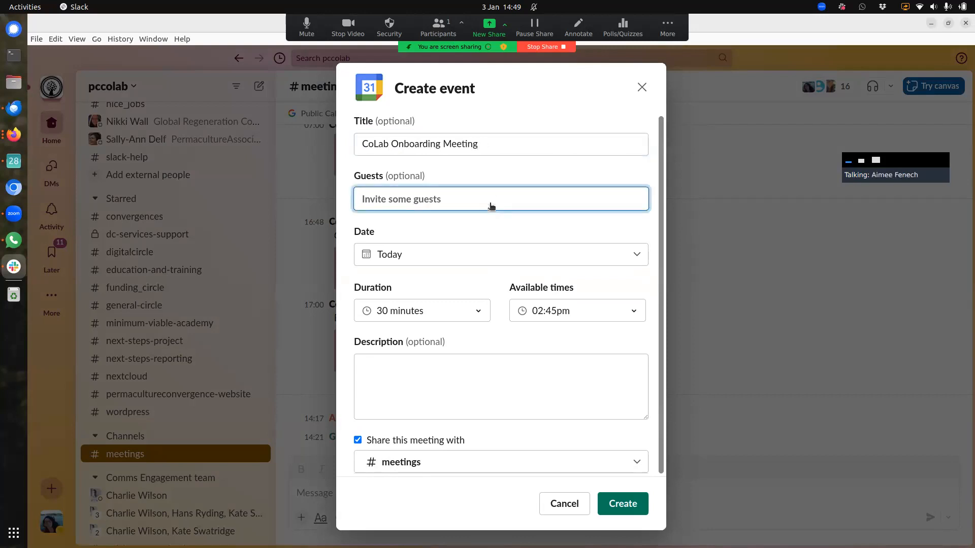
type("aim")
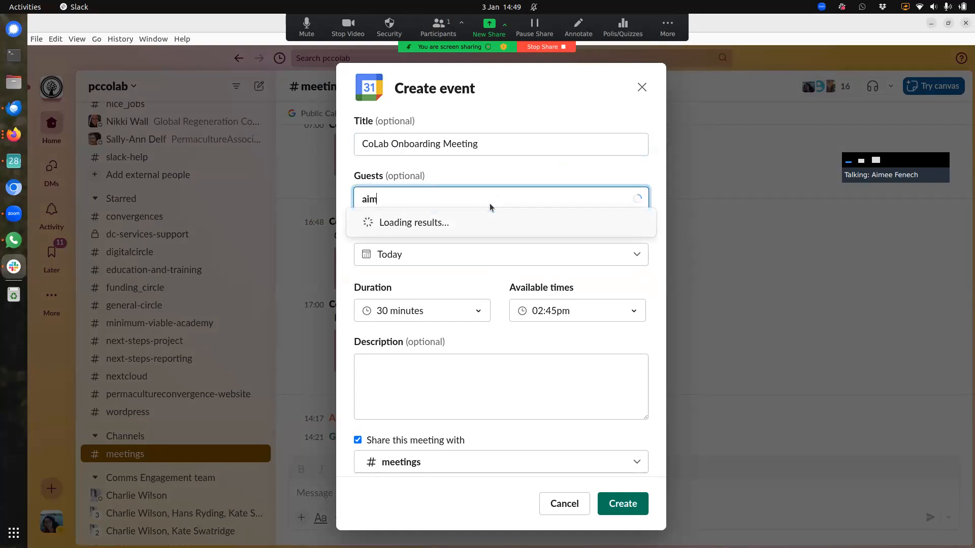
left_click(490, 225)
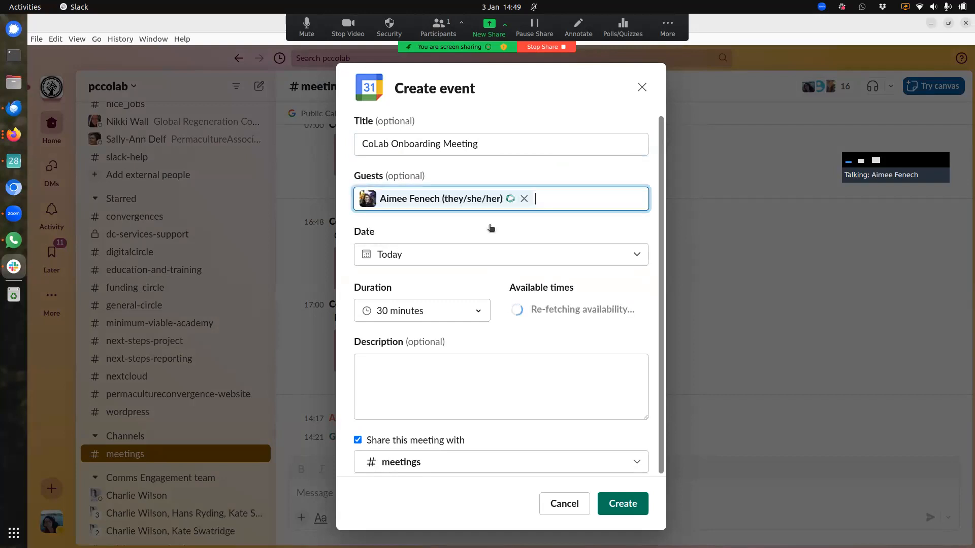
Step: Schedule the event for 15 January 2024 with a duration of 1 hour, starting at 09:00am
left_click(479, 262)
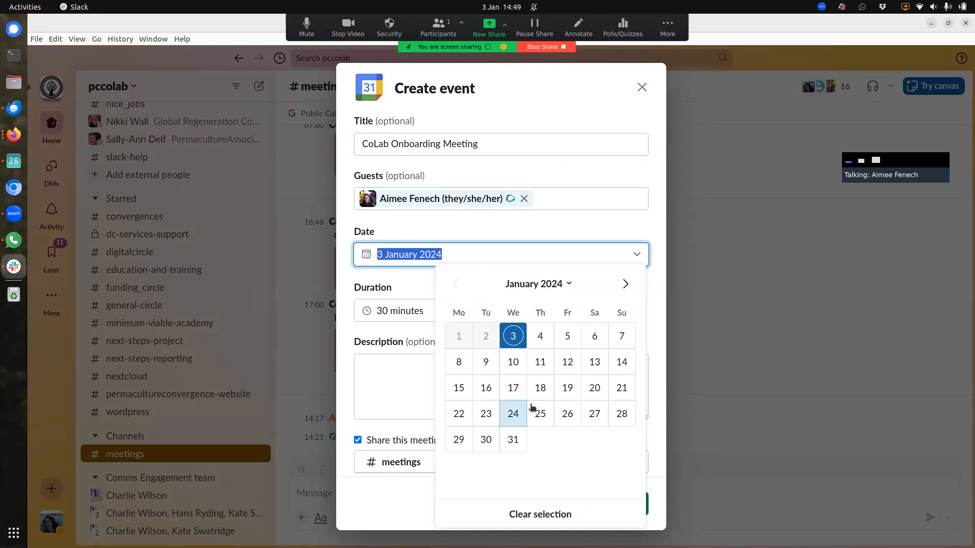
left_click(459, 388)
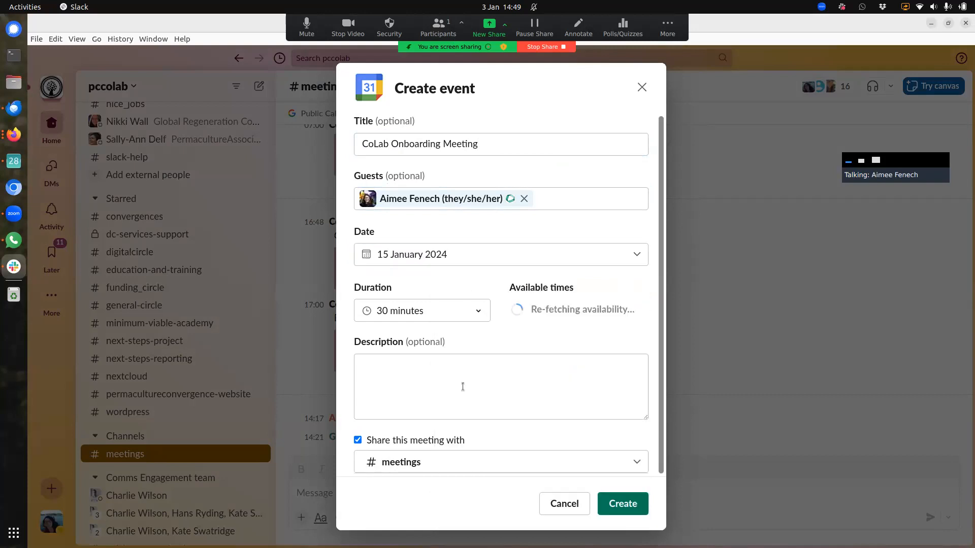
left_click(457, 313)
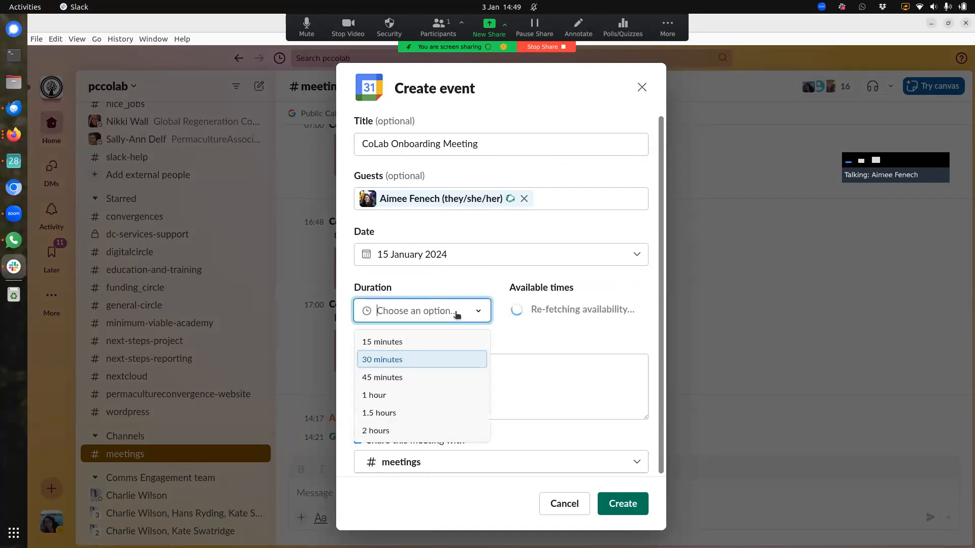
left_click(445, 398)
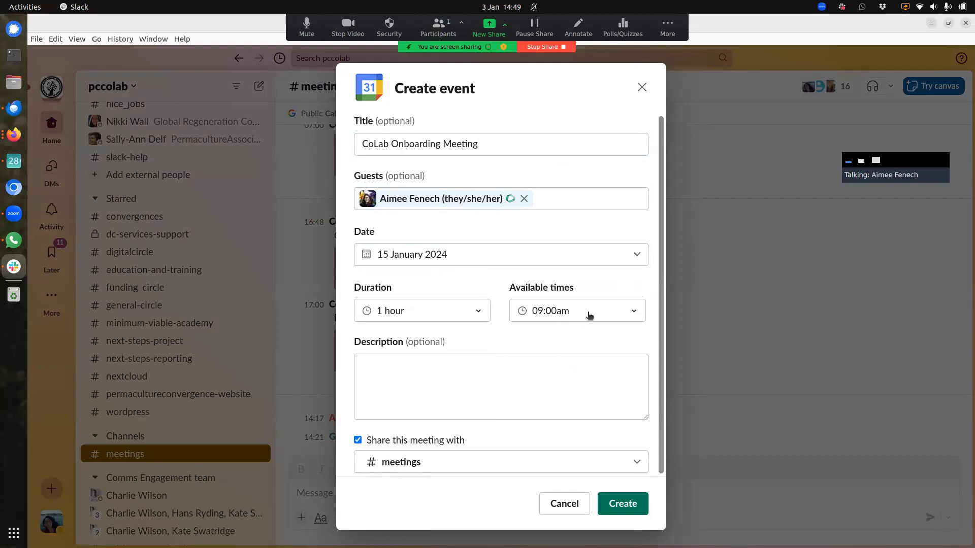
left_click(607, 317)
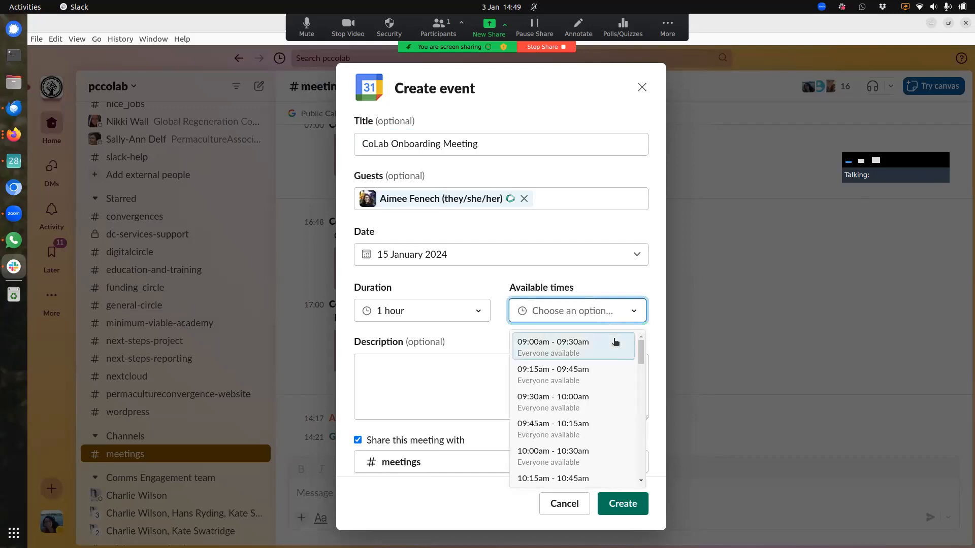
left_click(617, 354)
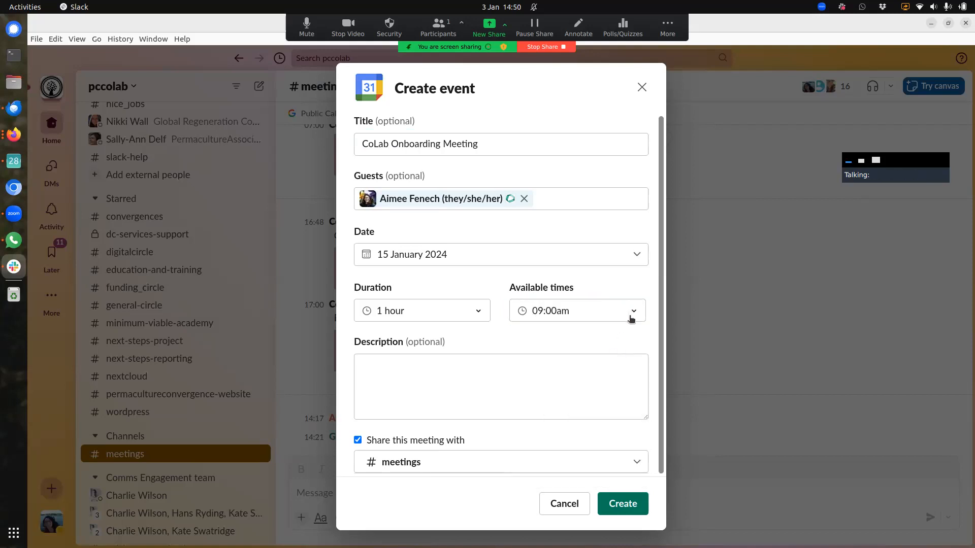
Step: Leave the event description empty and create the event, sharing it with the #meetings channel
left_click(497, 397)
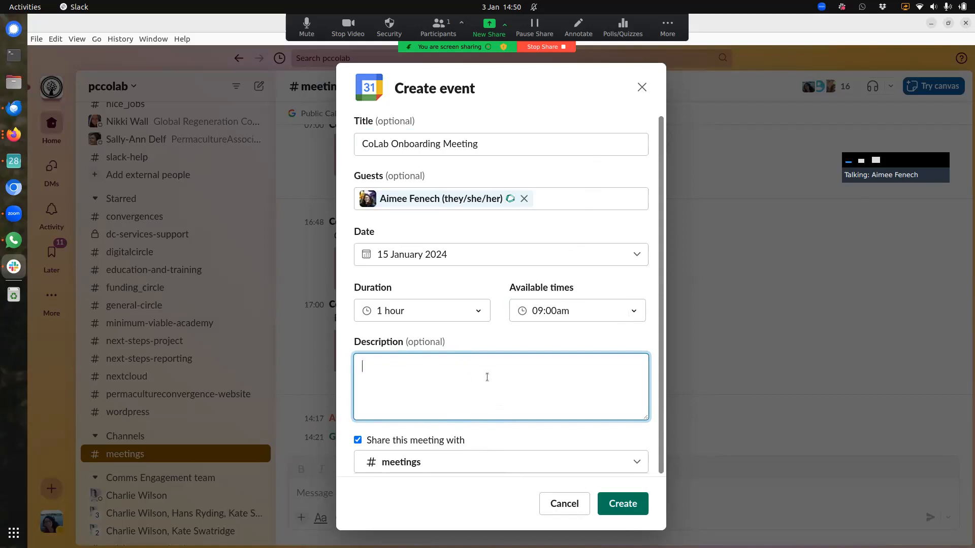
left_click(612, 503)
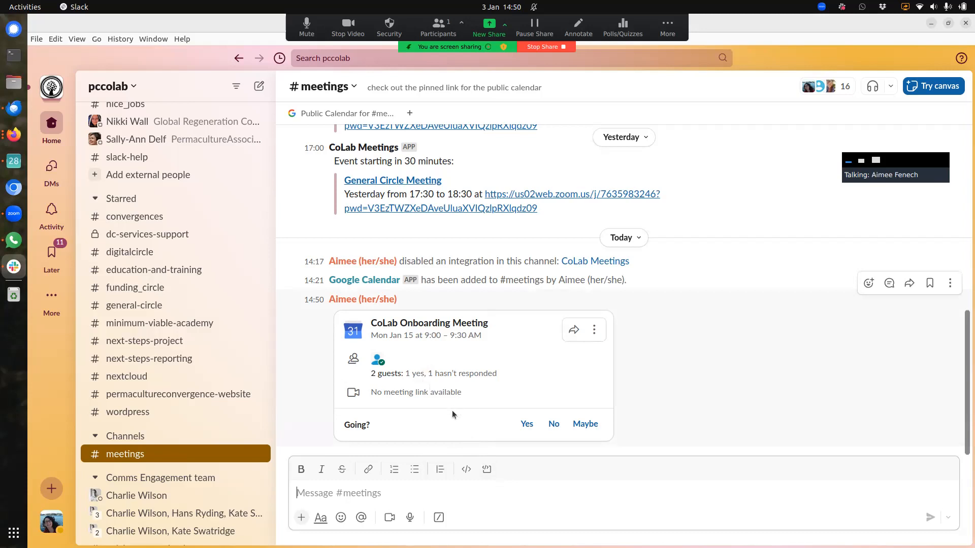
left_click(526, 426)
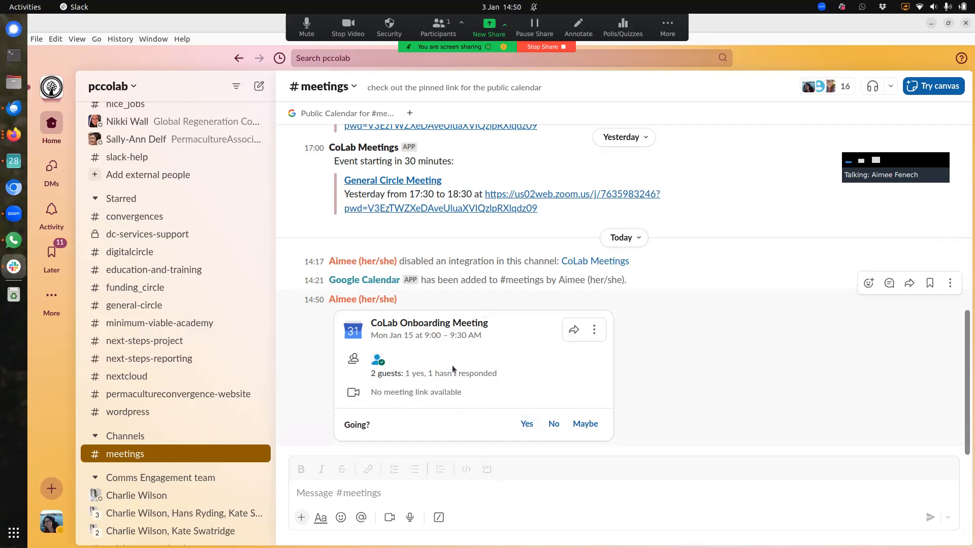
Step: Switch to Gmail in Firefox and check which Google account is signed in
left_click(14, 134)
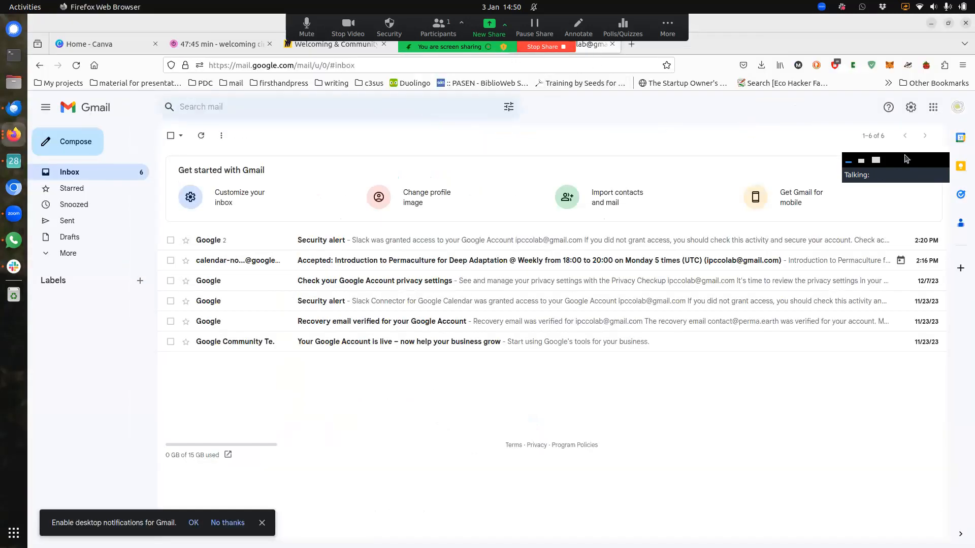
left_click(956, 108)
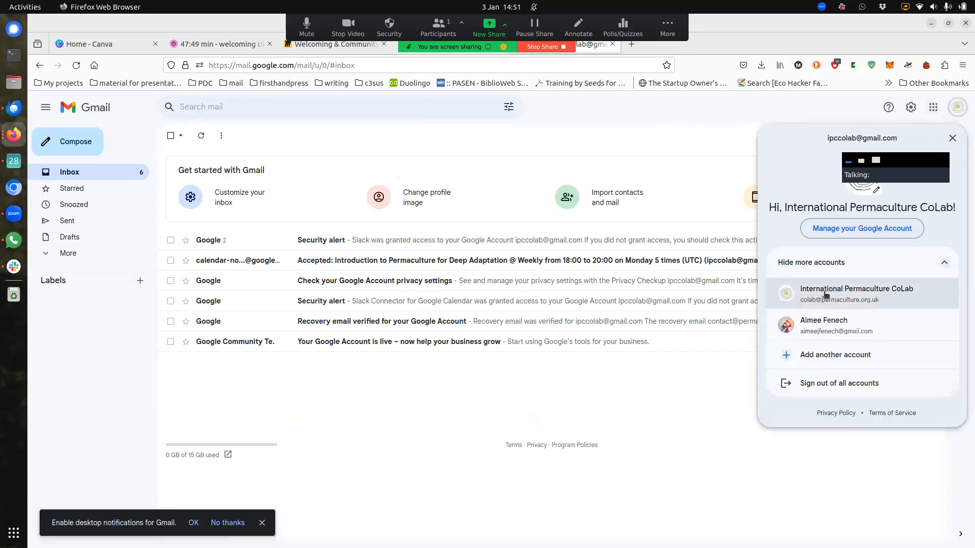
left_click(950, 140)
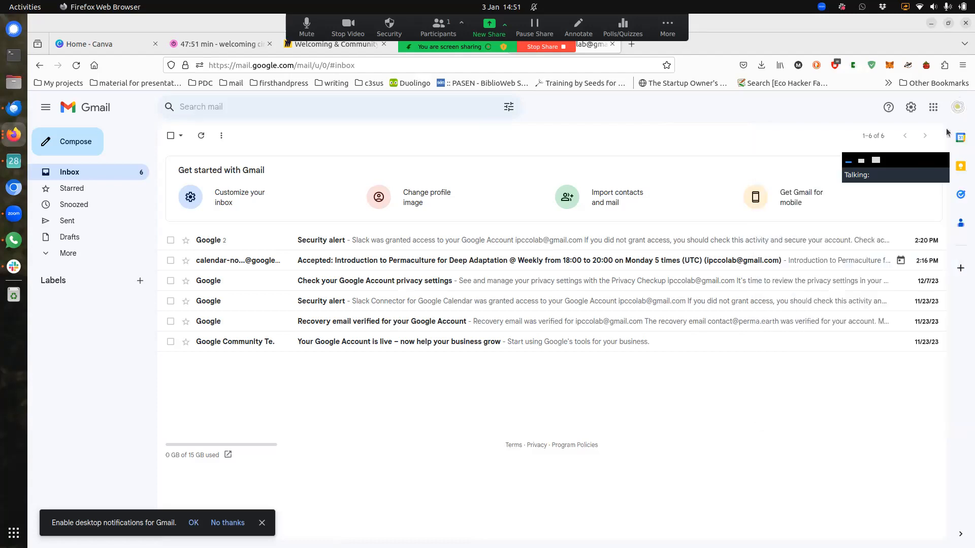
Step: Open Google Calendar from the Google apps and open the CoLab Onboarding Meeting on 15 January for editing
left_click(933, 107)
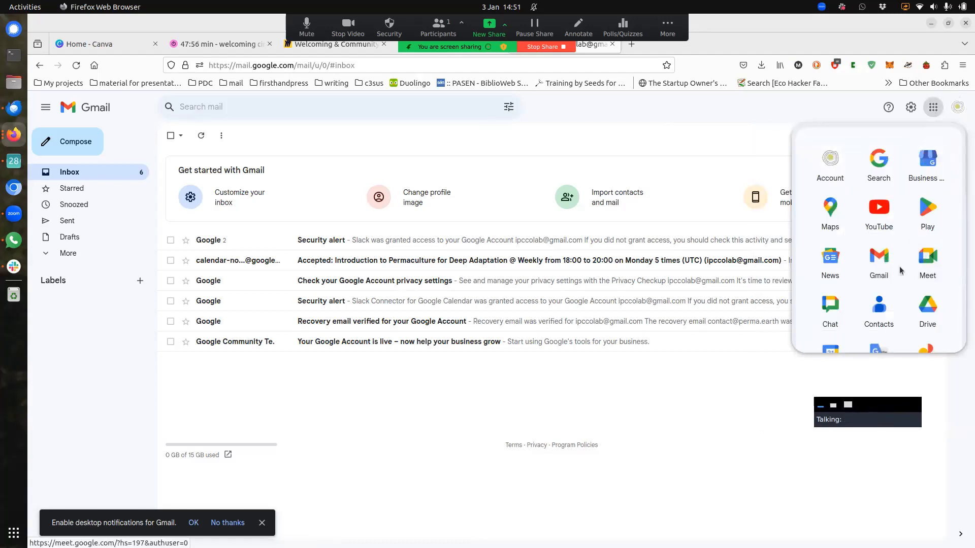
scroll(901, 229, "down", 2)
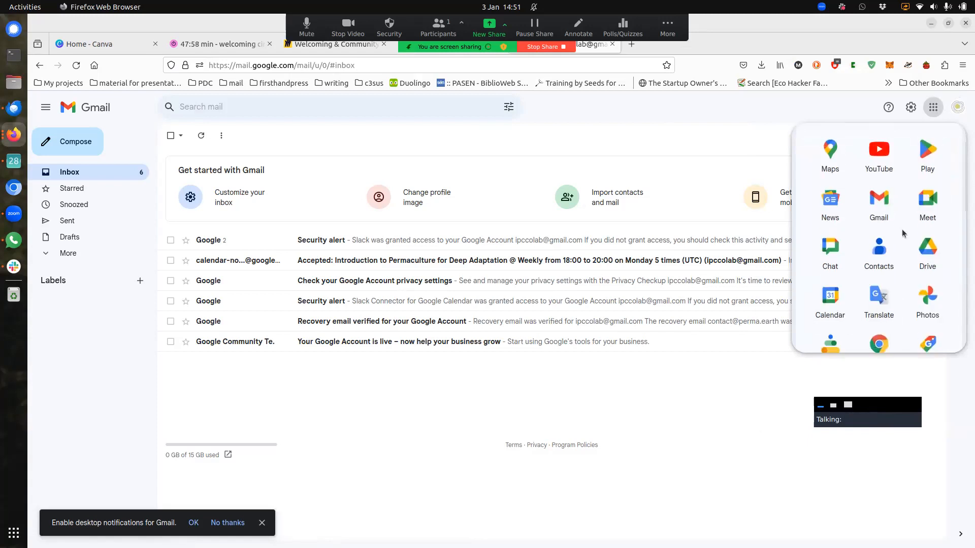
left_click(835, 299)
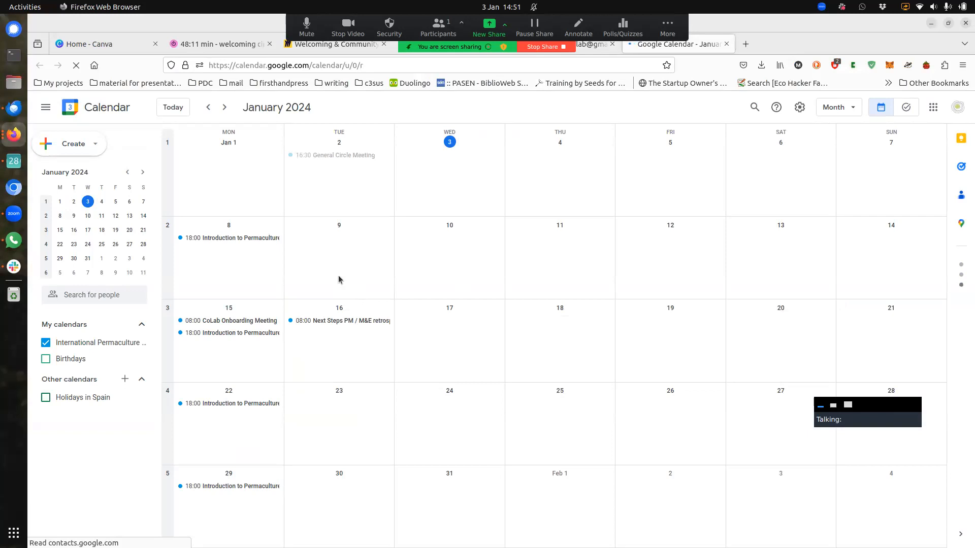
left_click(262, 325)
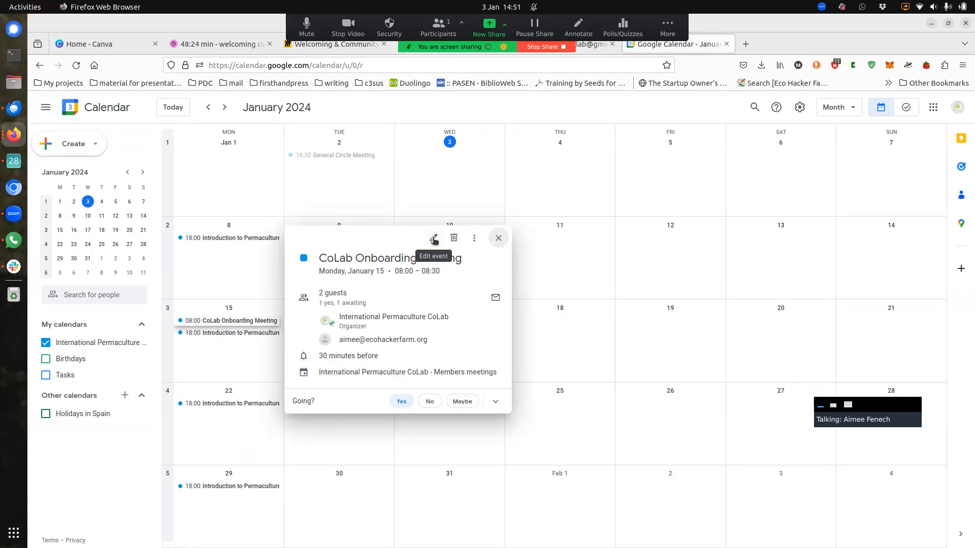
left_click(434, 238)
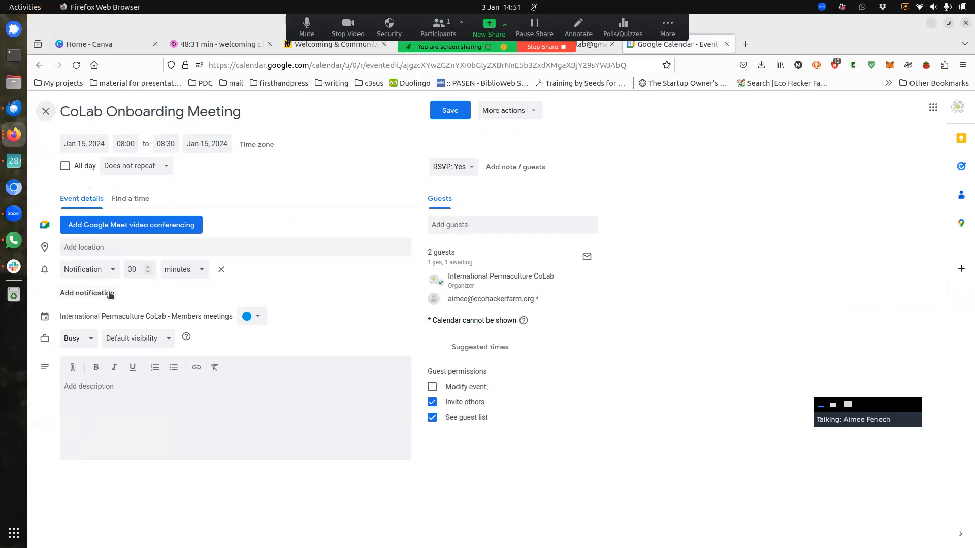
Step: Switch back to Slack and open the #welcome-gardening channel from the full channel list
left_click(17, 272)
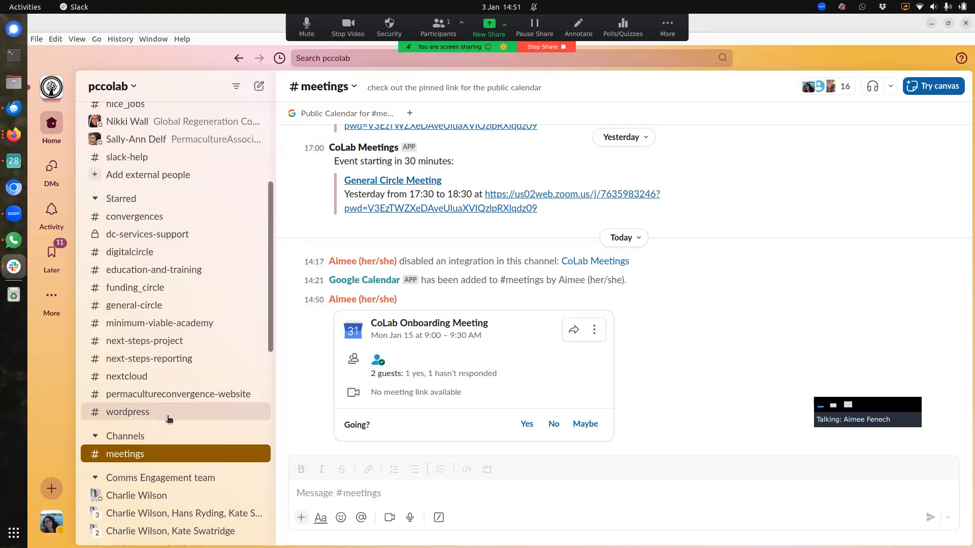
scroll(170, 417, "down", 2)
scroll(177, 325, "up", 10)
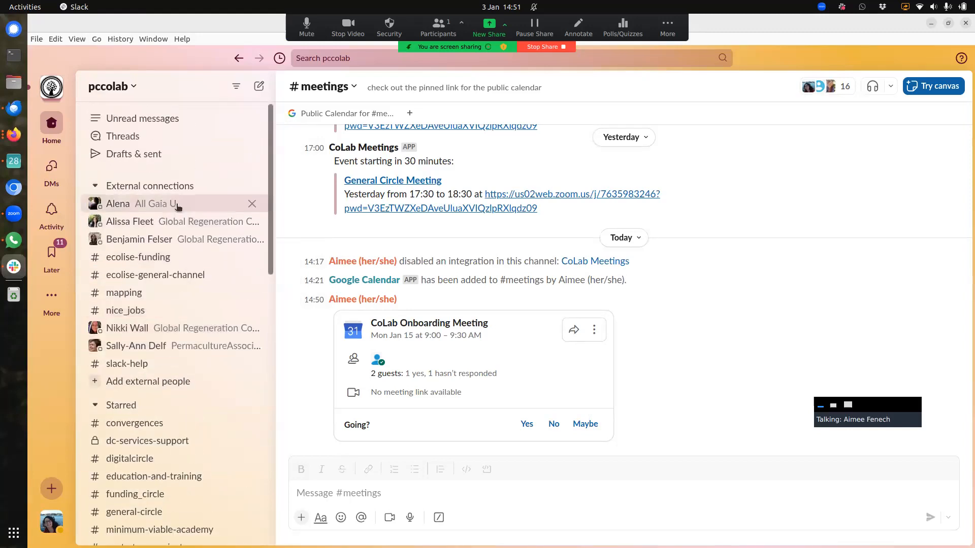
left_click(140, 407)
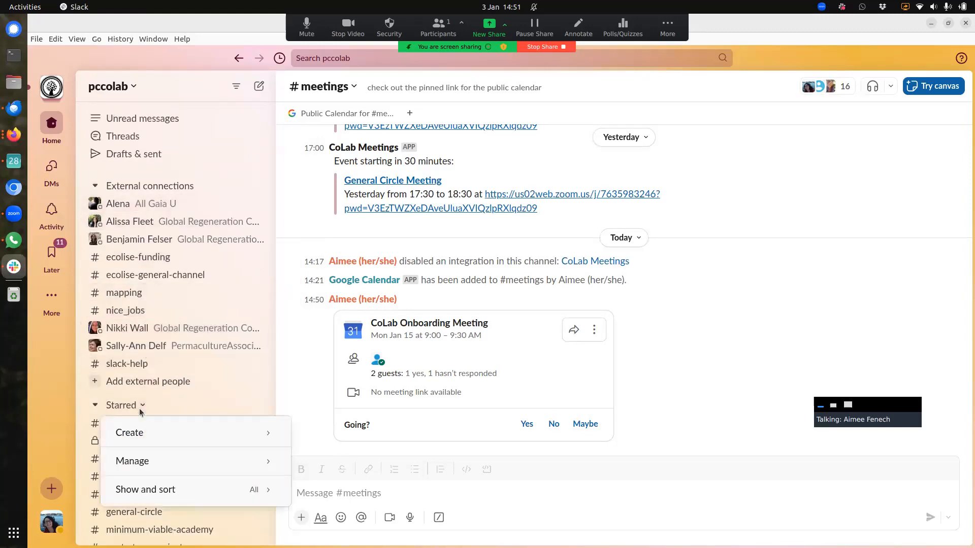
scroll(171, 410, "down", 8)
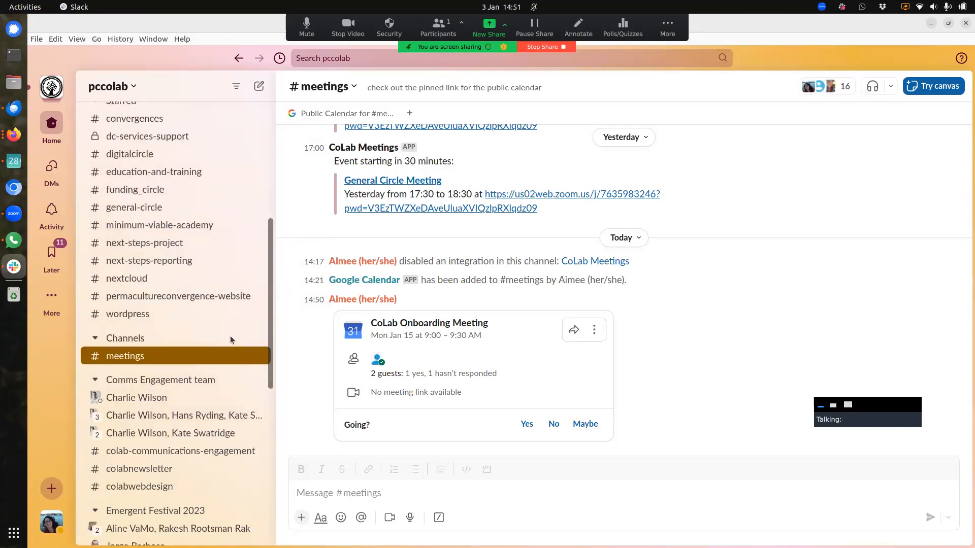
left_click(142, 340)
scroll(226, 462, "down", 4)
key("Down")
key("Down")
key("Down")
key("Down")
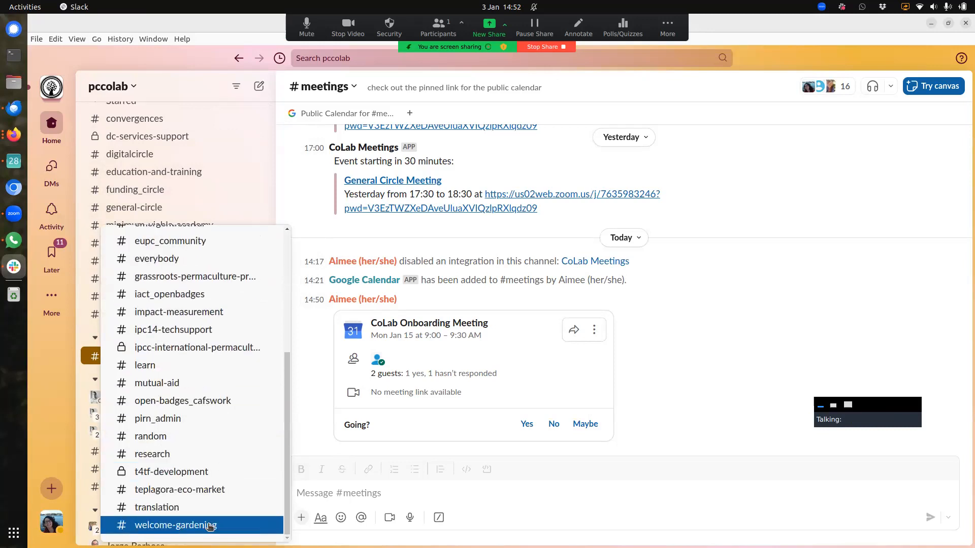
key("Return")
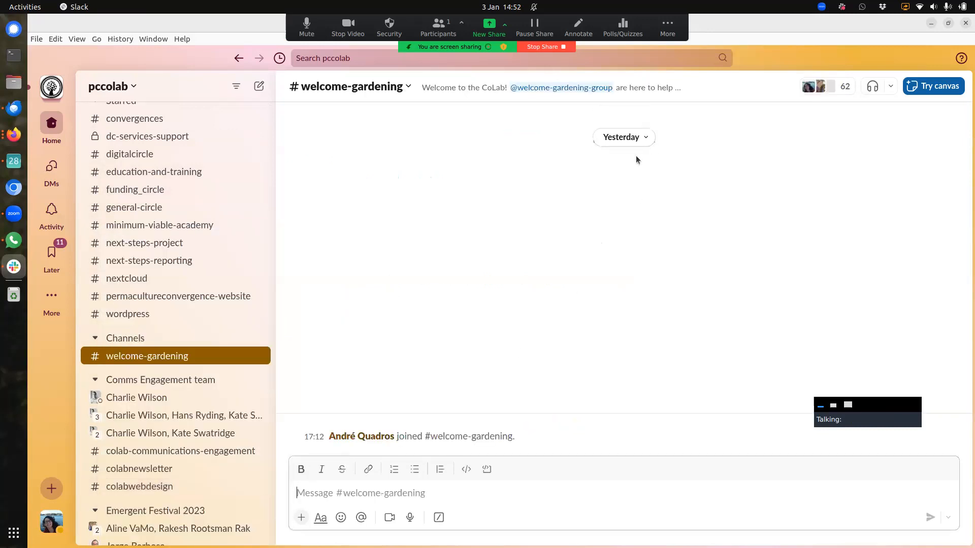
Step: Copy the huddle link of the #welcome-gardening channel
left_click(890, 87)
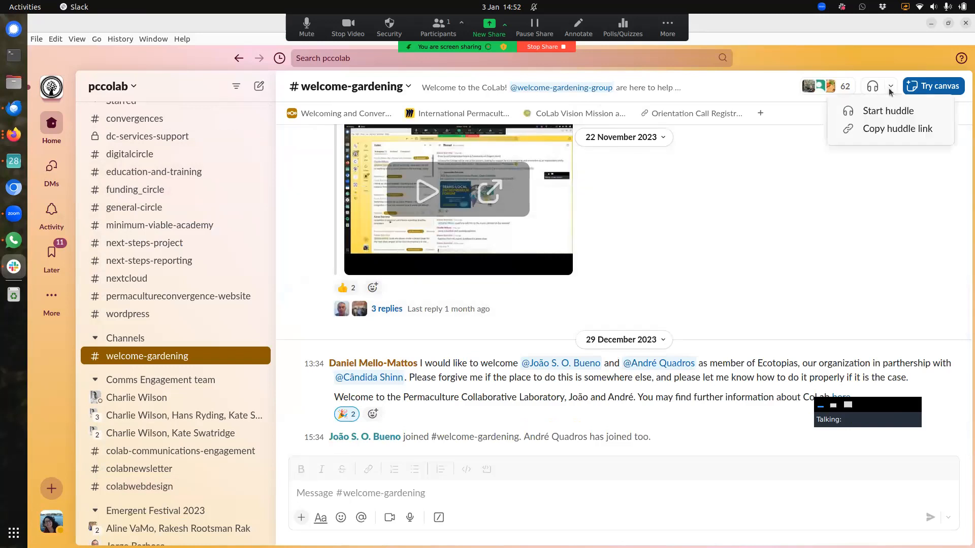
left_click(871, 128)
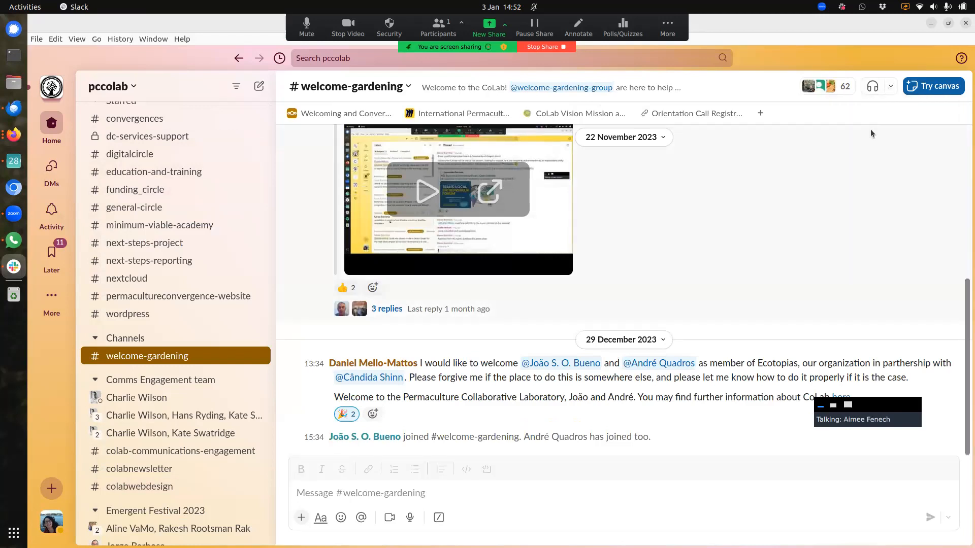
Step: Return to Google Calendar in Firefox and paste the copied Slack huddle link as the CoLab Onboarding Meeting's location
left_click(930, 23)
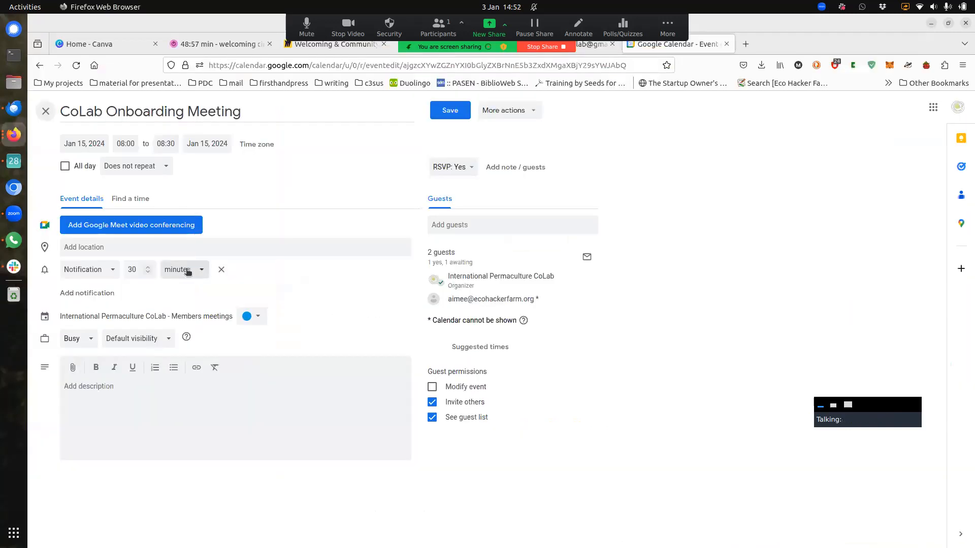
left_click(264, 249)
key("ctrl+v")
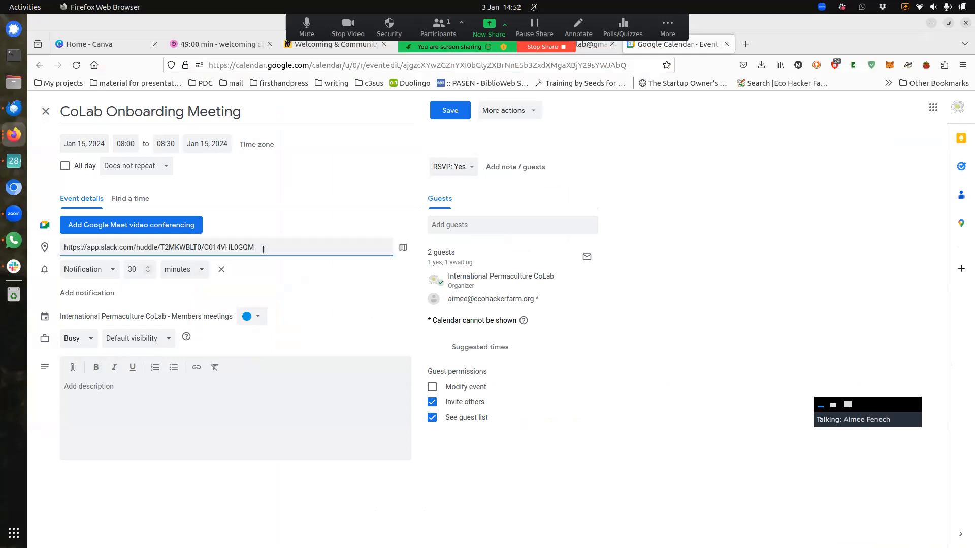
left_click(197, 398)
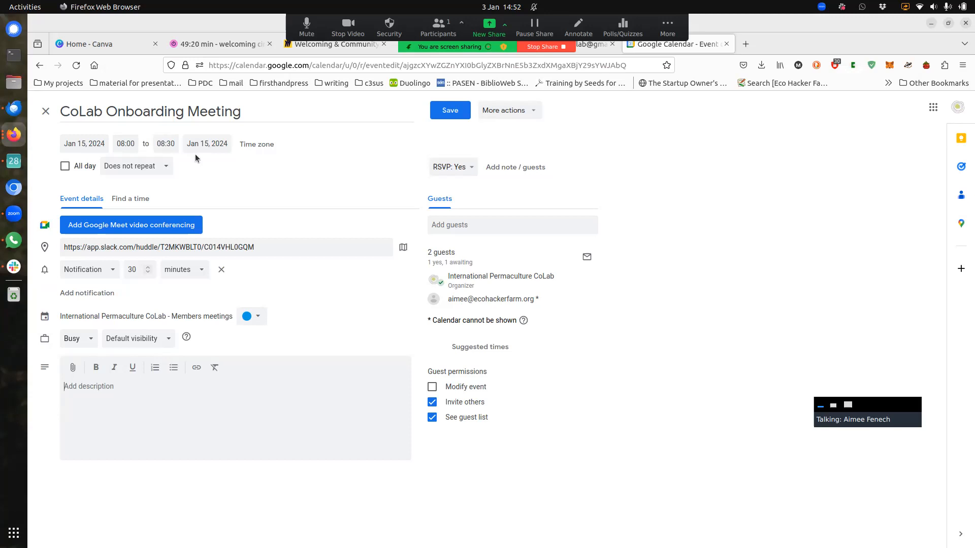
Step: Set the CoLab Onboarding Meeting to run from 09:00 to 10:00
left_click(131, 145)
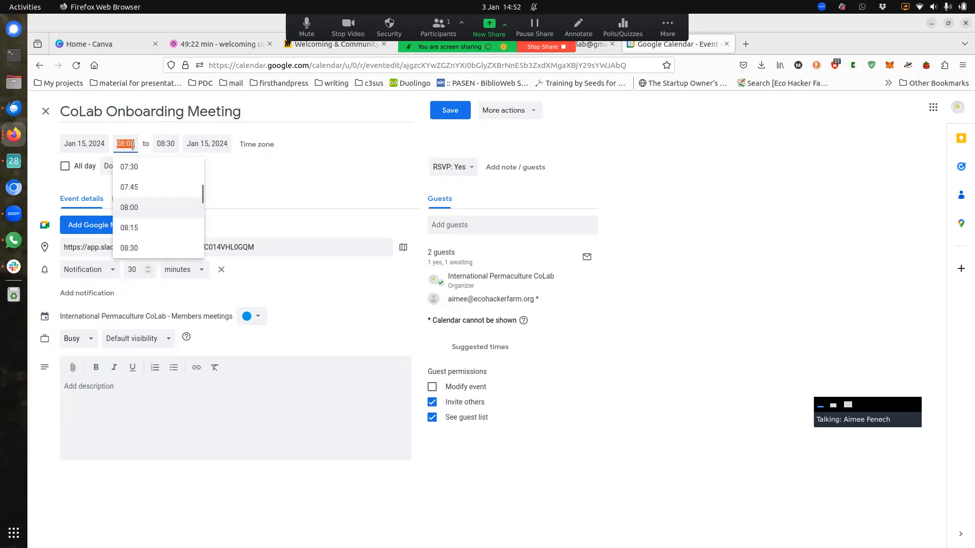
scroll(161, 228, "down", 2)
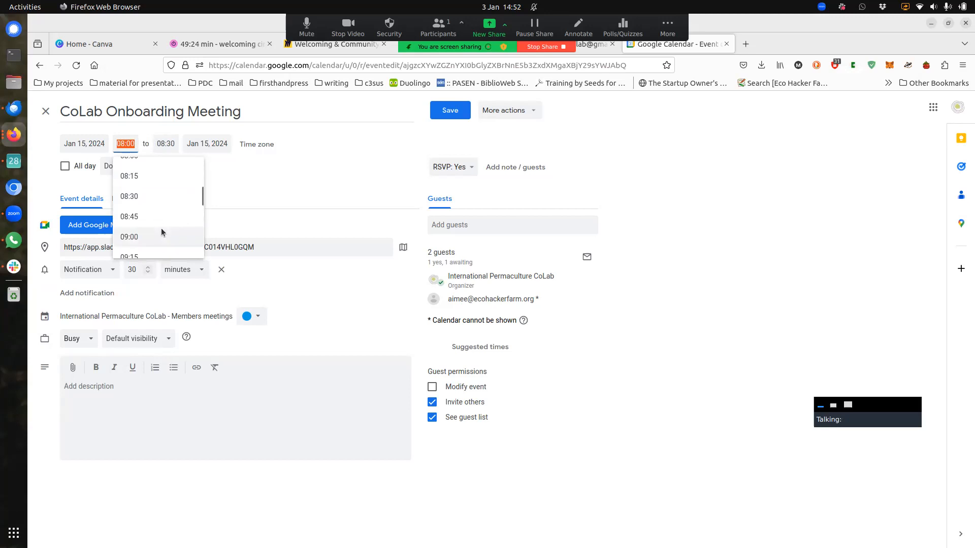
left_click(153, 236)
left_click(167, 144)
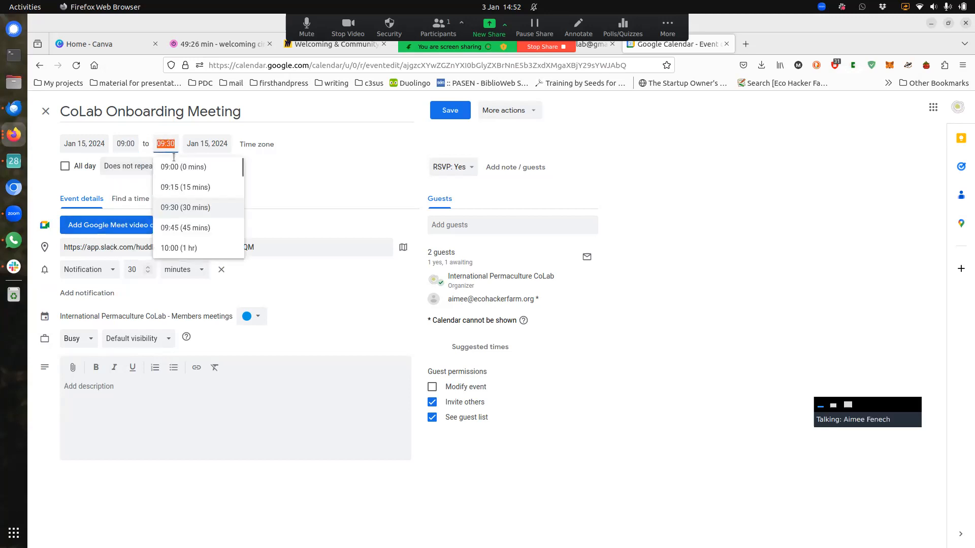
left_click(181, 248)
Step: Set the event's time zone to (GMT+00:00) Coordinated Universal Time
left_click(350, 182)
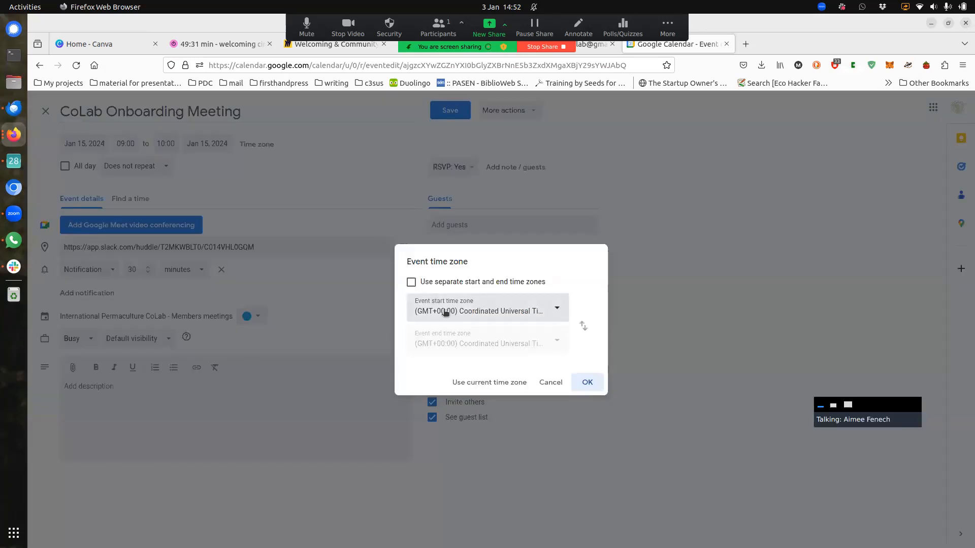
left_click(537, 312)
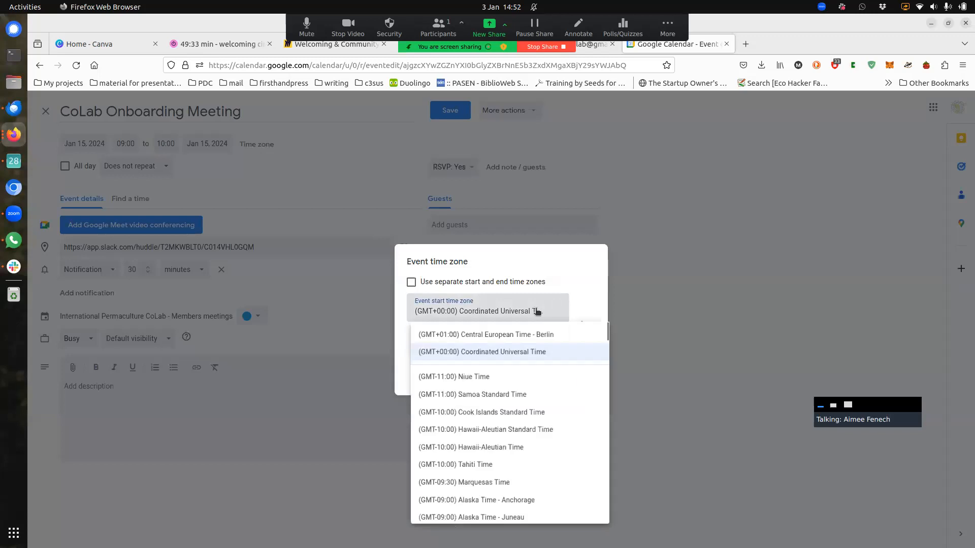
left_click(546, 358)
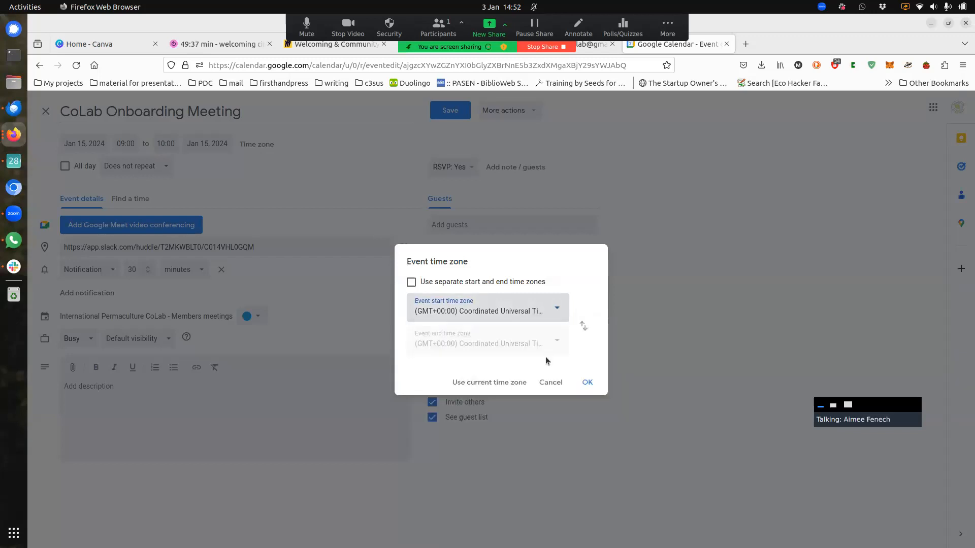
left_click(584, 384)
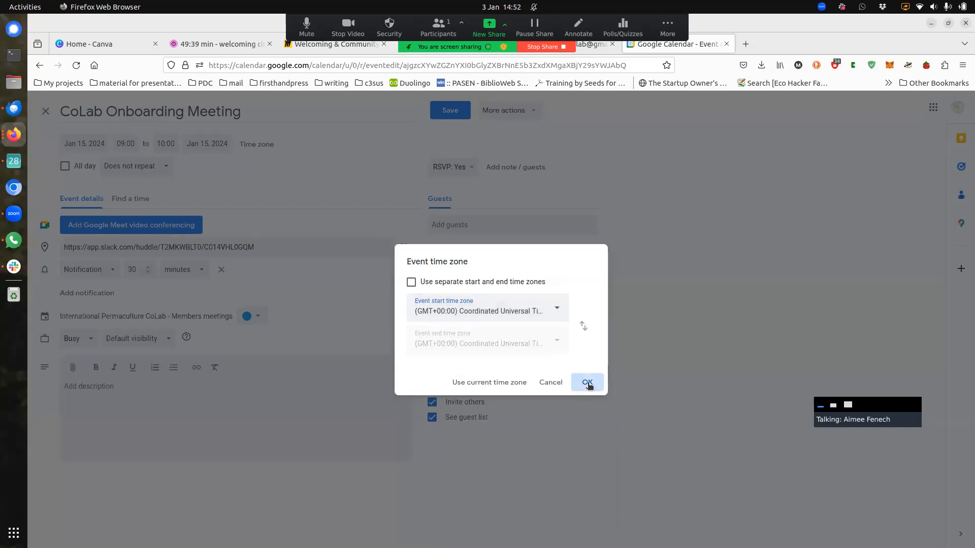
Step: Save the event and send update emails to the existing guests without an added message
left_click(446, 110)
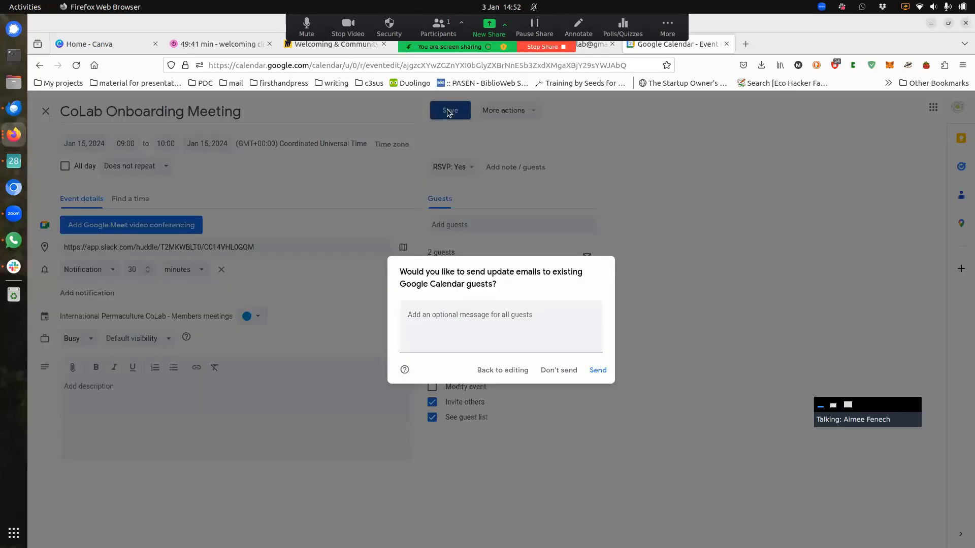
left_click(473, 305)
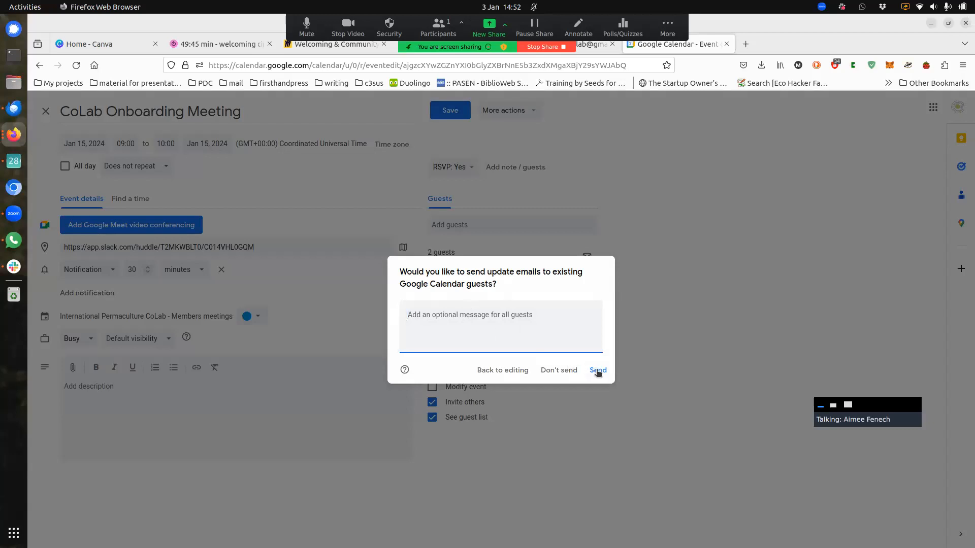
left_click(597, 370)
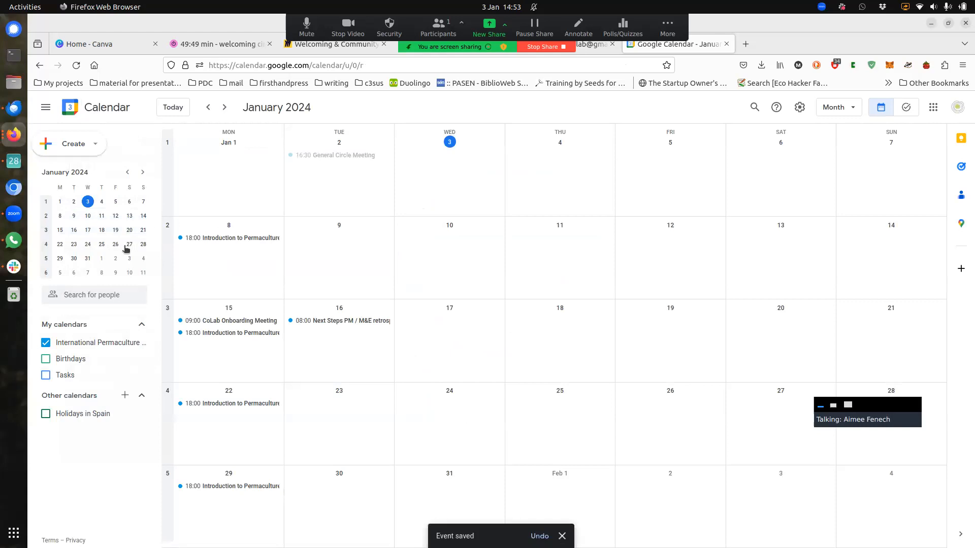
Step: Switch to Slack and open the #meetings channel from the full channel list
left_click(14, 273)
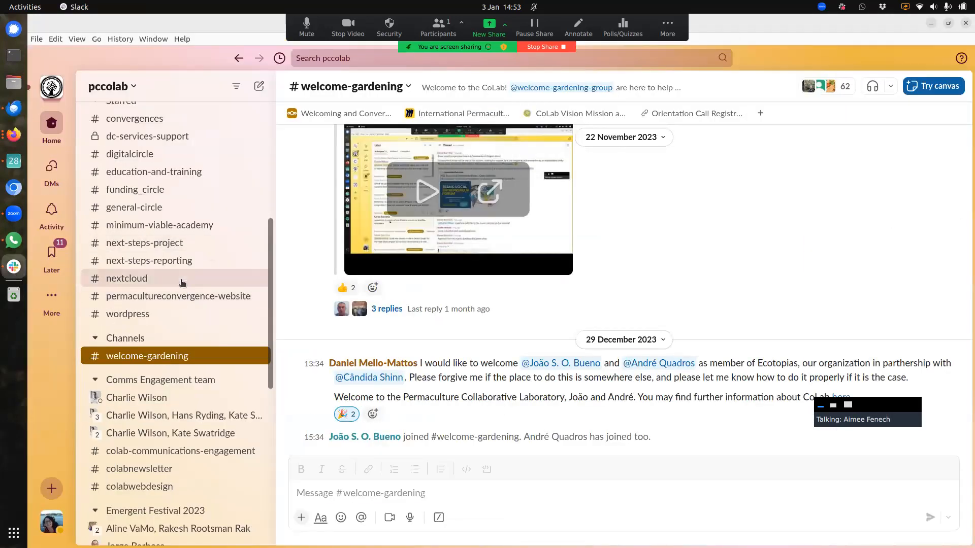
scroll(193, 325, "down", 4)
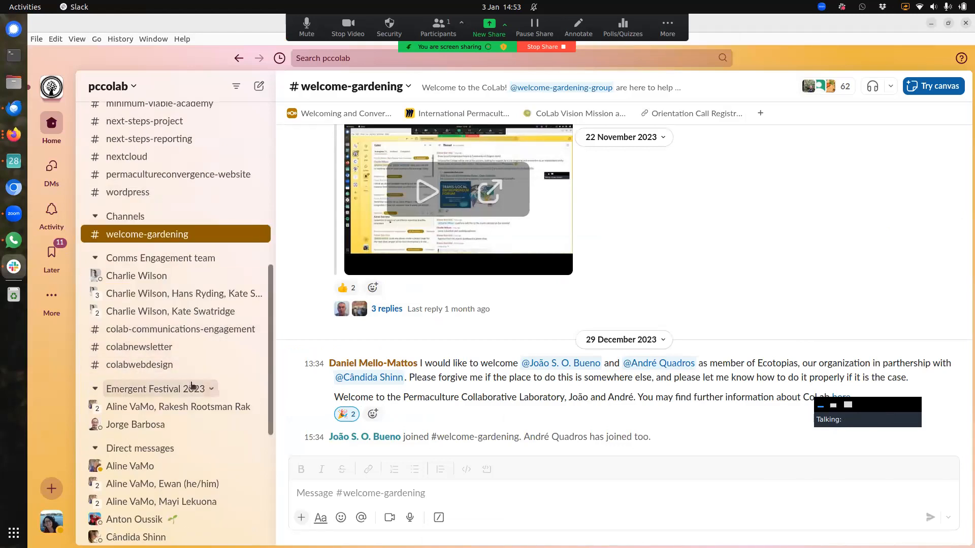
scroll(173, 356, "down", 2)
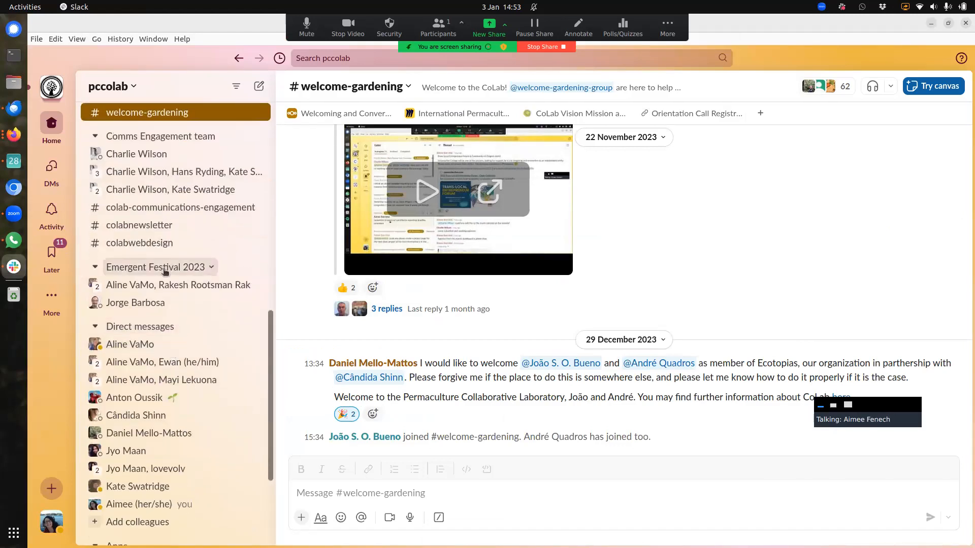
scroll(164, 270, "up", 4)
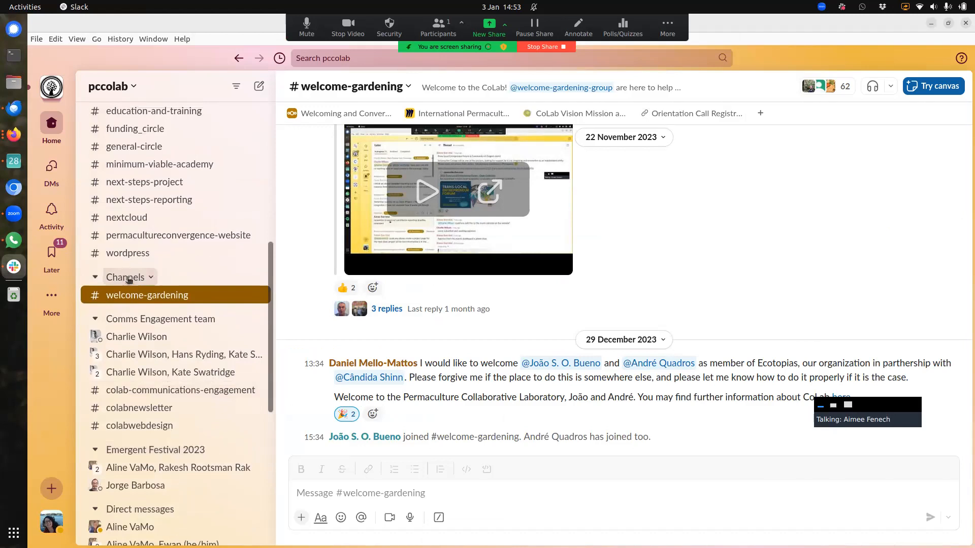
left_click(131, 277)
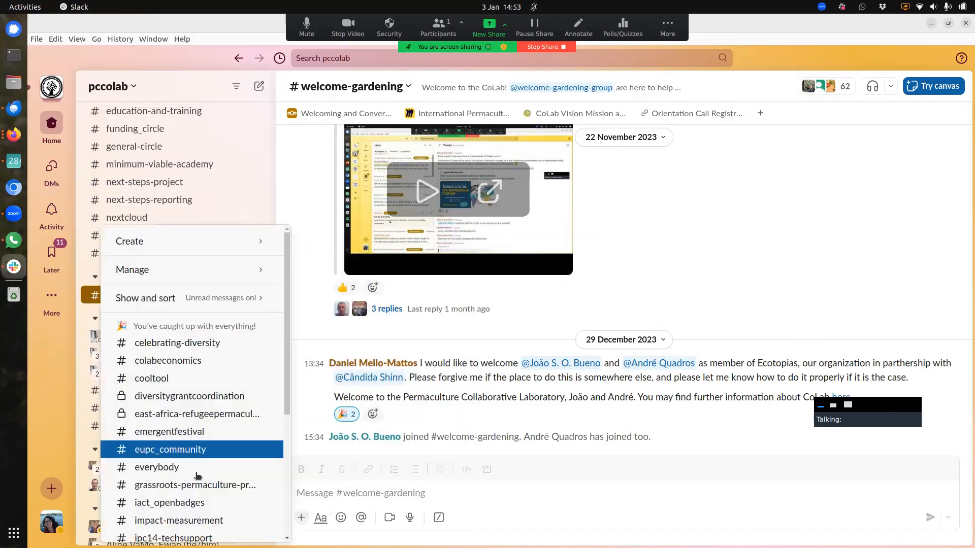
scroll(174, 421, "down", 5)
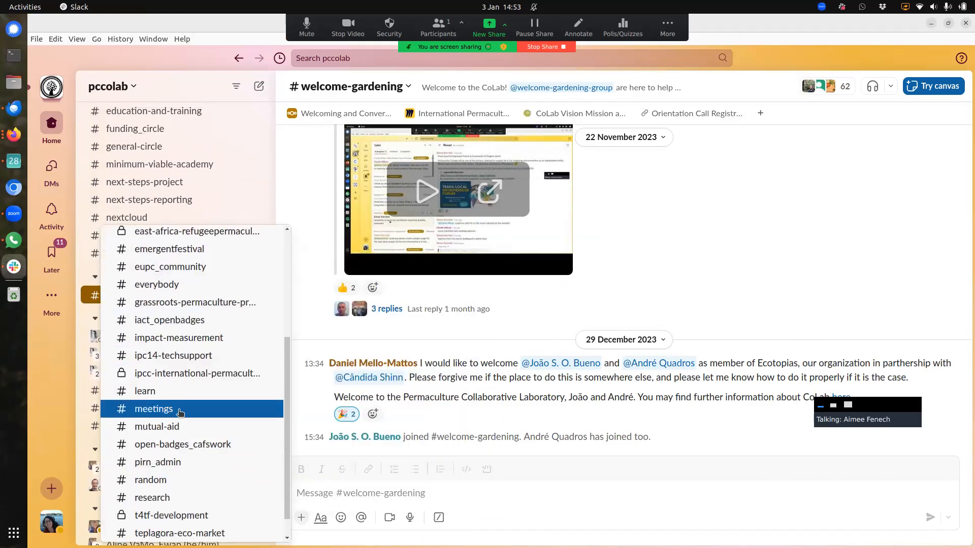
left_click(174, 417)
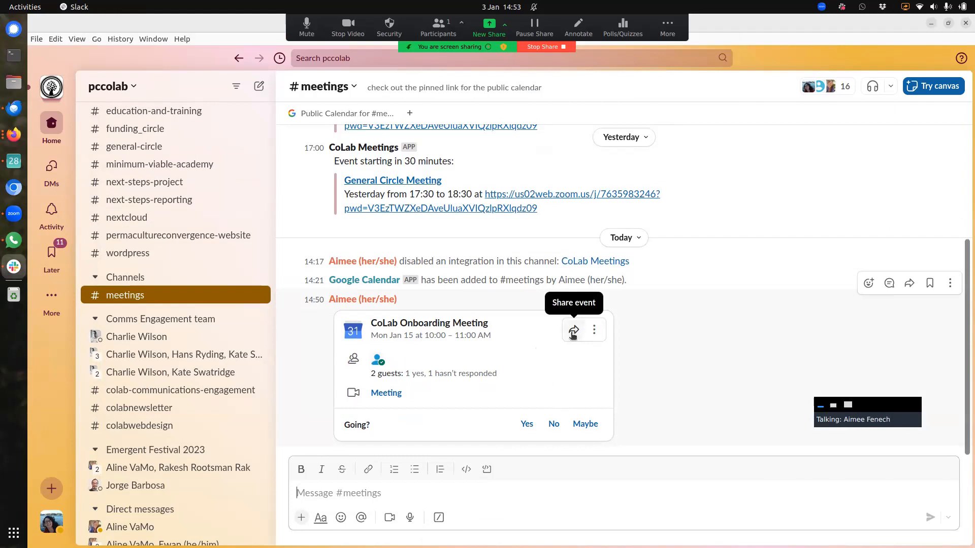
Step: Start sharing the CoLab Onboarding Meeting event with the #welcome-gardening channel as the recipient
left_click(573, 333)
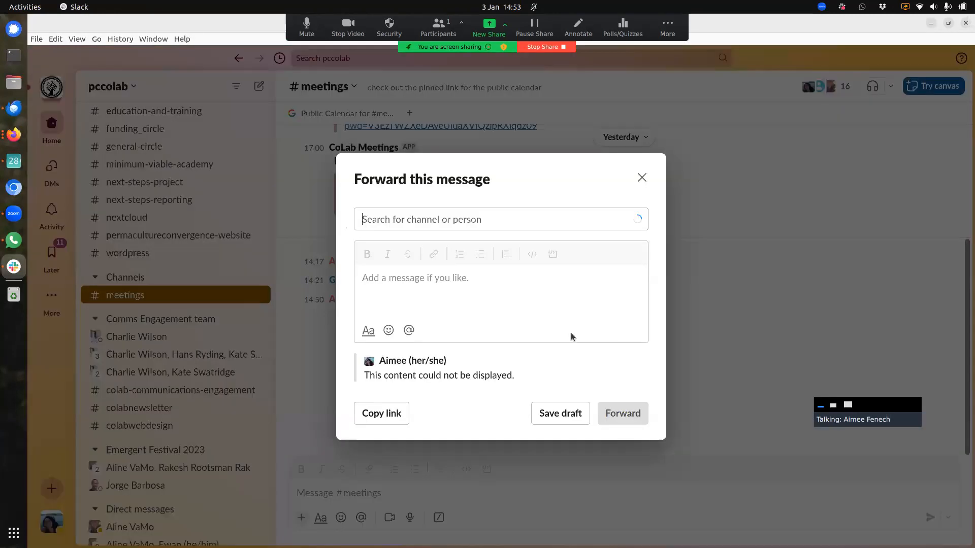
left_click(470, 223)
type("wel")
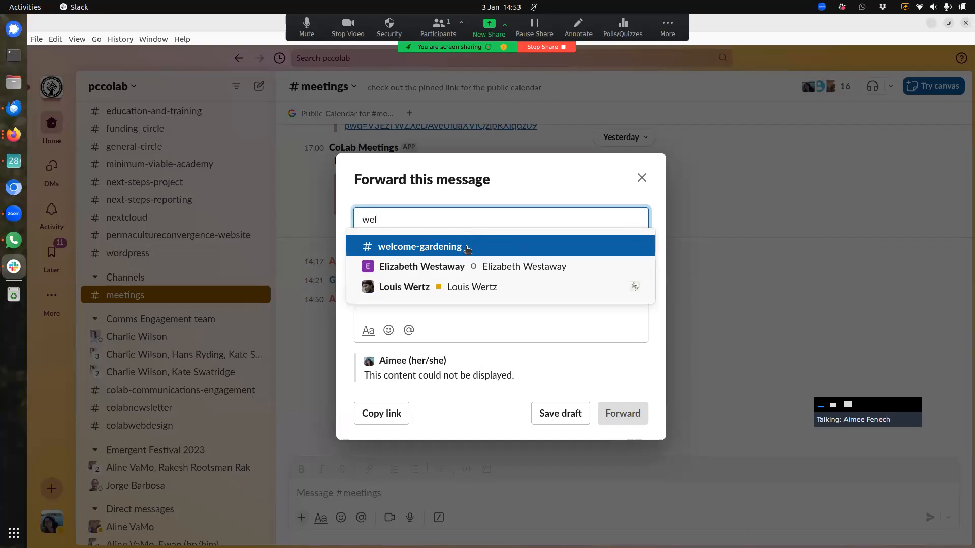
left_click(467, 248)
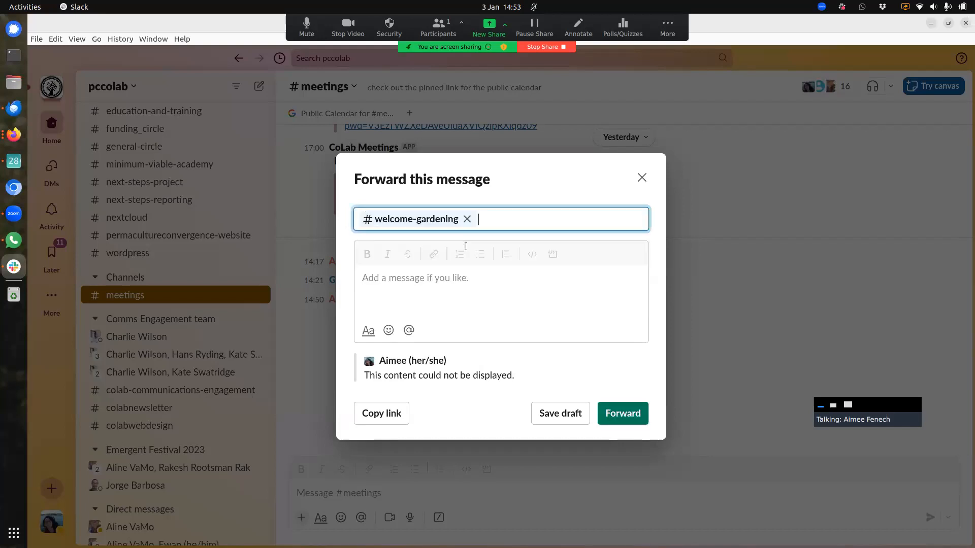
Step: Forward the event with the note "please join the next onboarding call for the CoLab to get to know more about the ecosystem and opportunities for members ❤️"
left_click(478, 289)
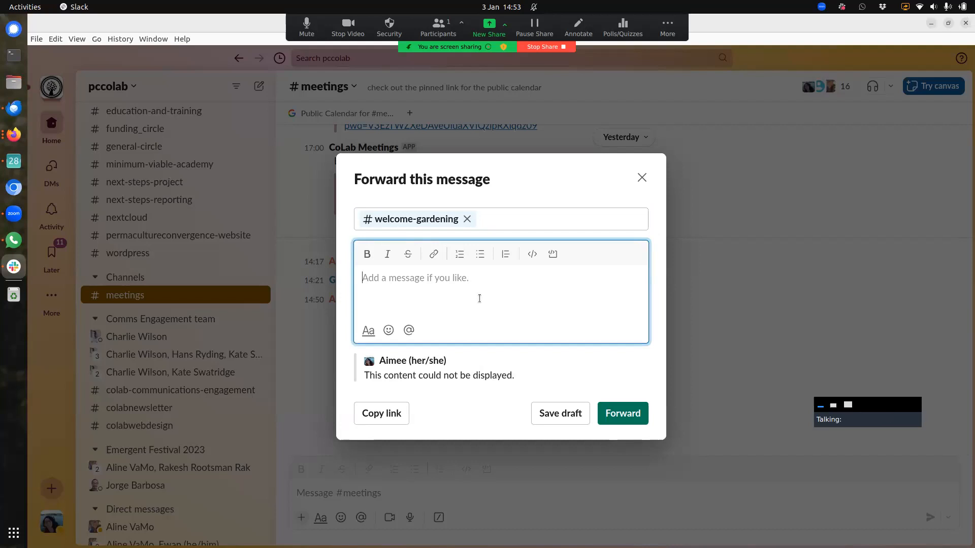
type("please join the next onboarding call for the ")
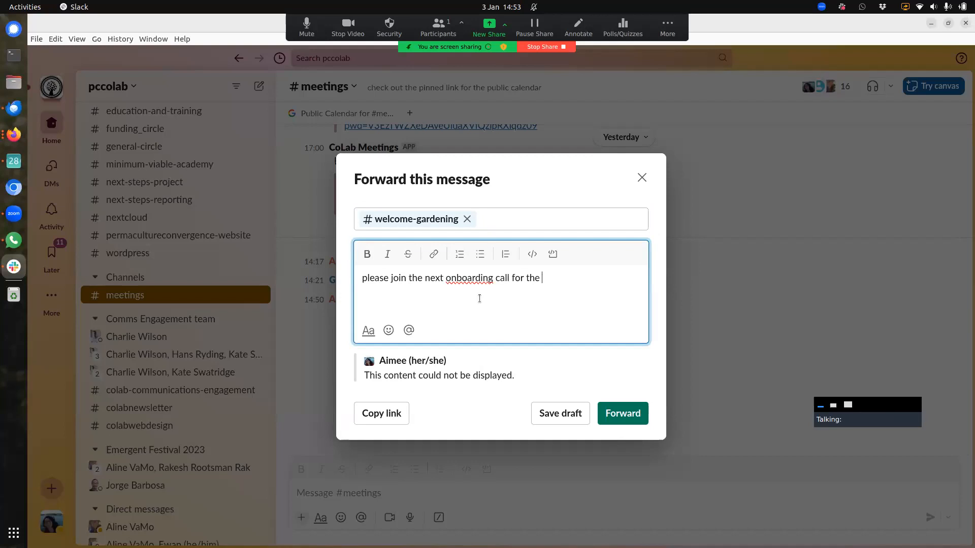
type("CoLab to get")
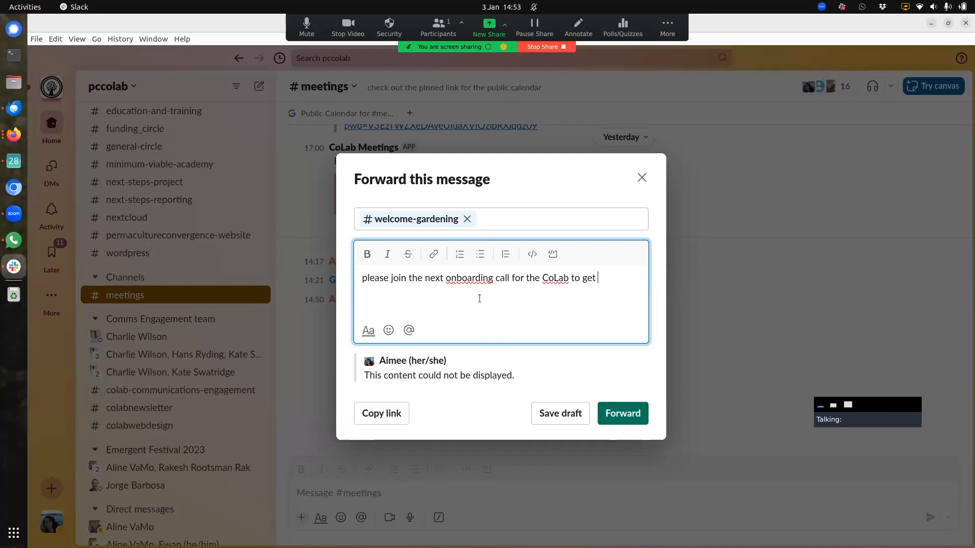
type(" to know more about the ecosystem and ")
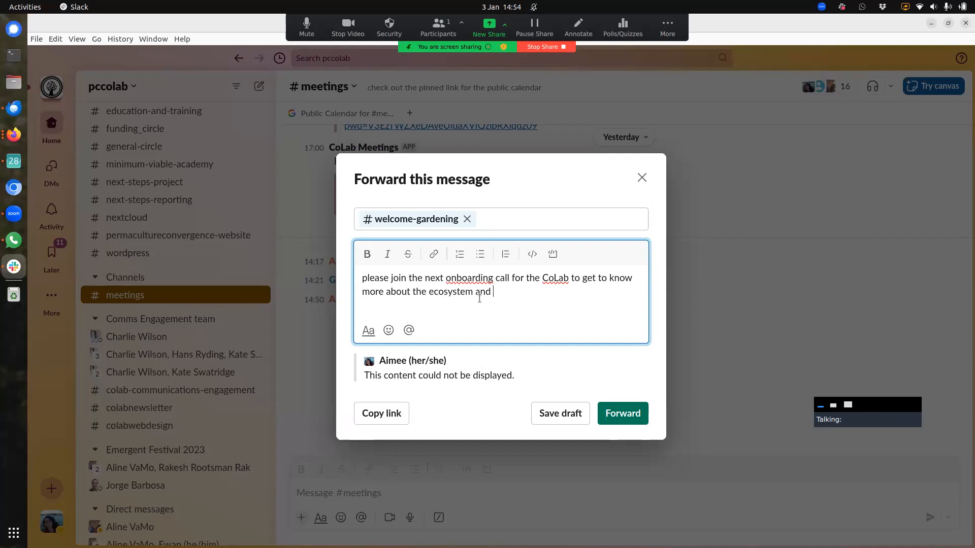
type("opportunities for members ❤️")
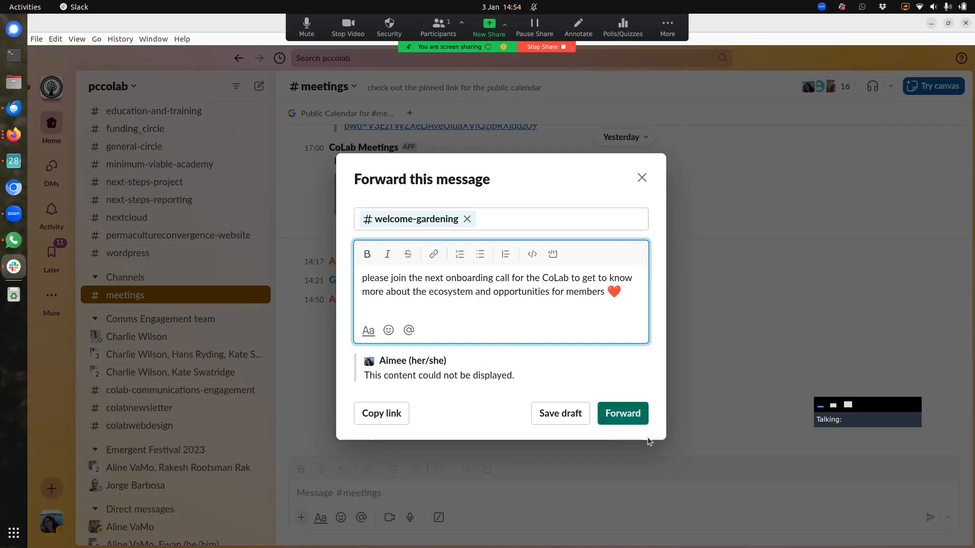
left_click(622, 413)
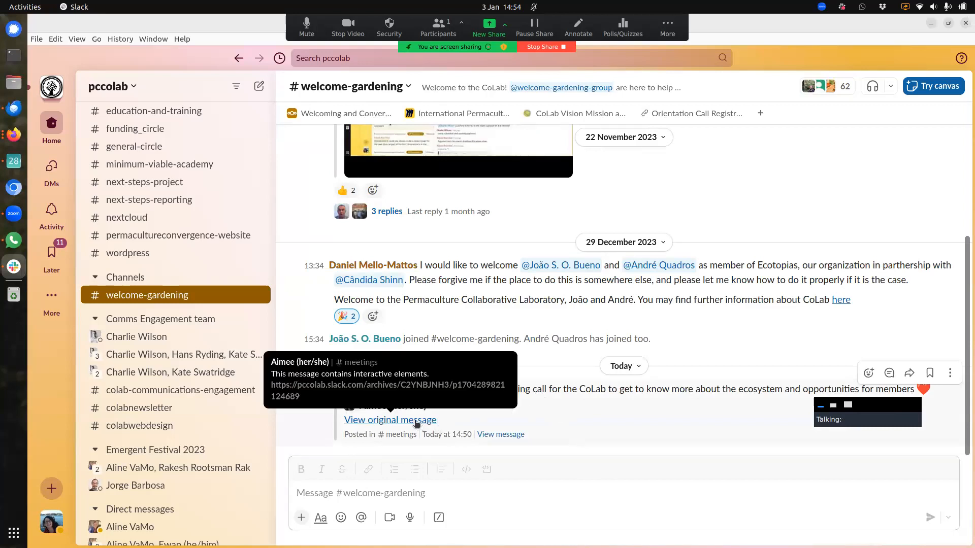
Step: Open the original event message in #meetings from the forwarded post
left_click(438, 426)
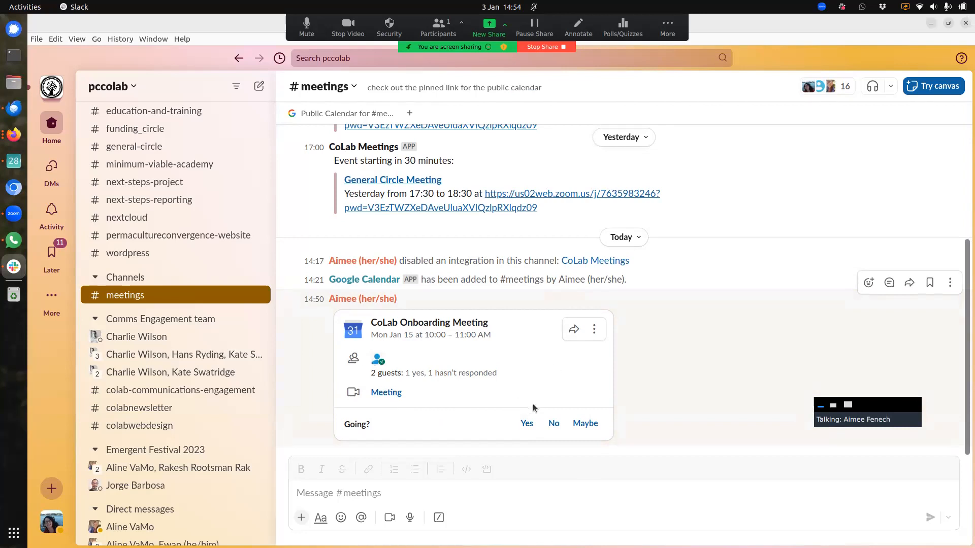
left_click(669, 23)
left_click(682, 74)
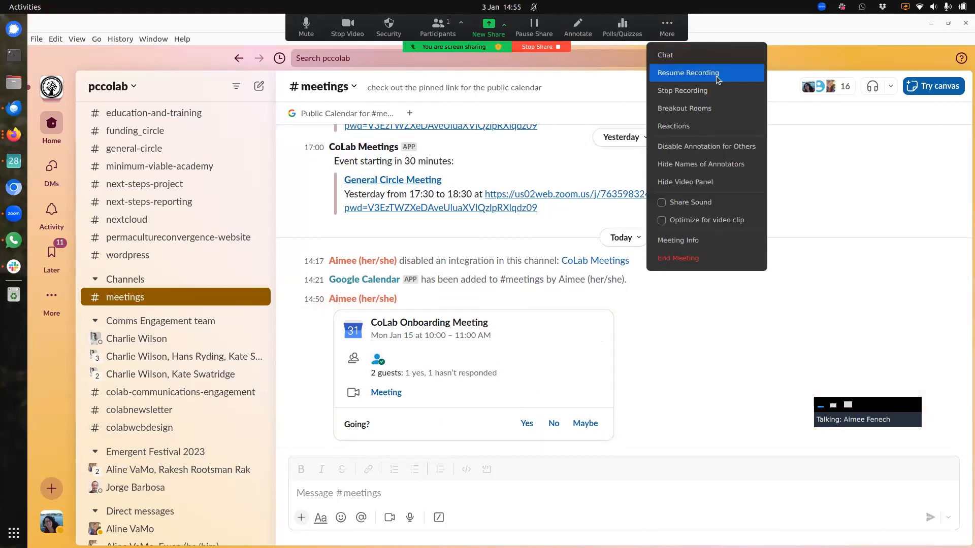
left_click(717, 75)
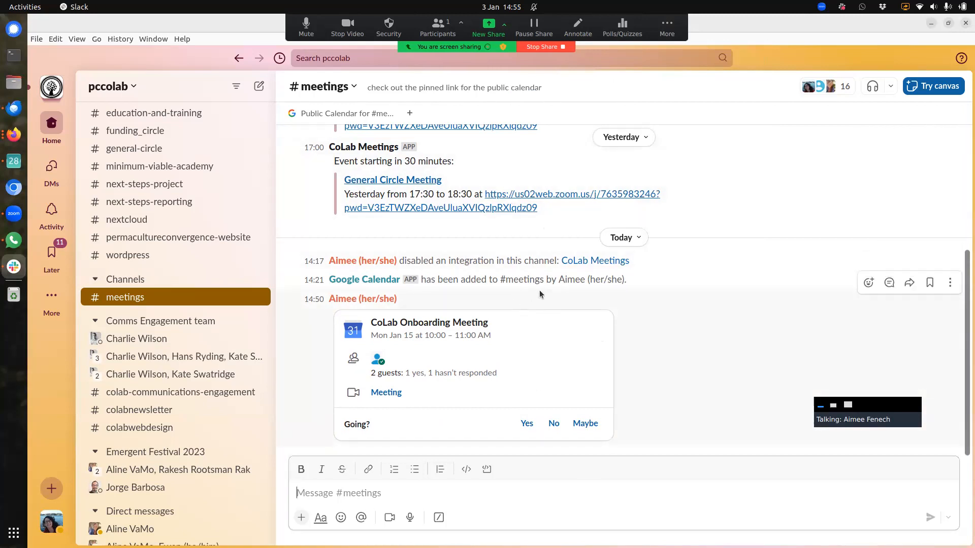
Step: Open the Google Calendar app from its post in #meetings and view the schedule for 15 January 2024
left_click(385, 280)
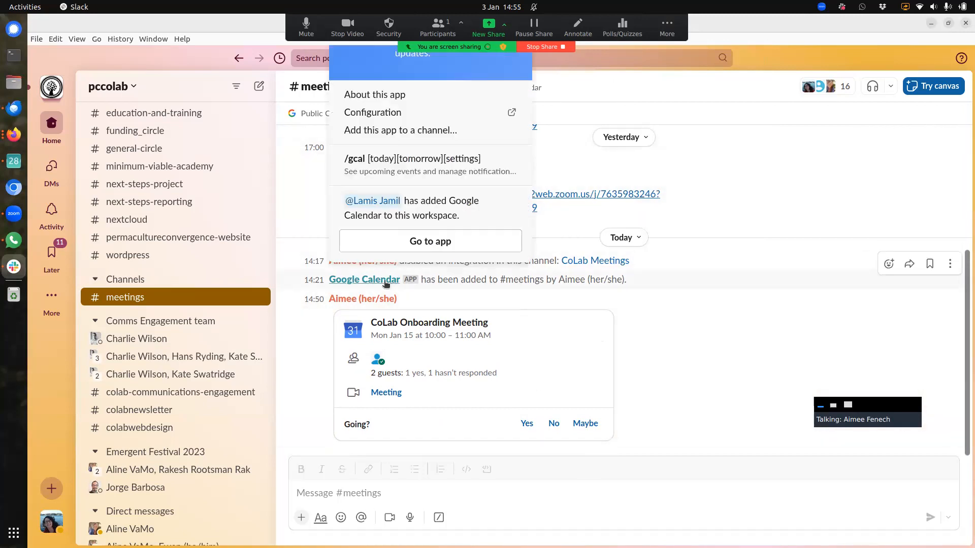
left_click(385, 282)
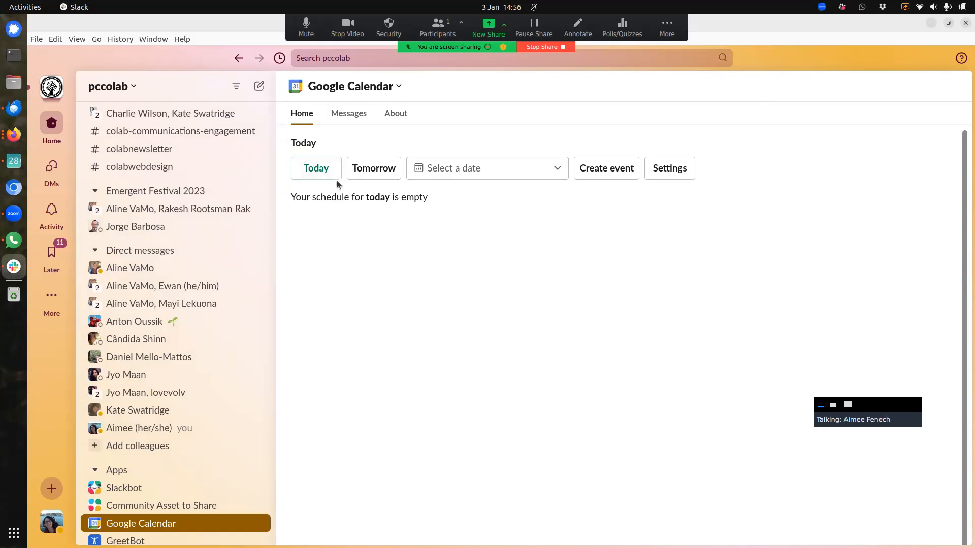
left_click(447, 169)
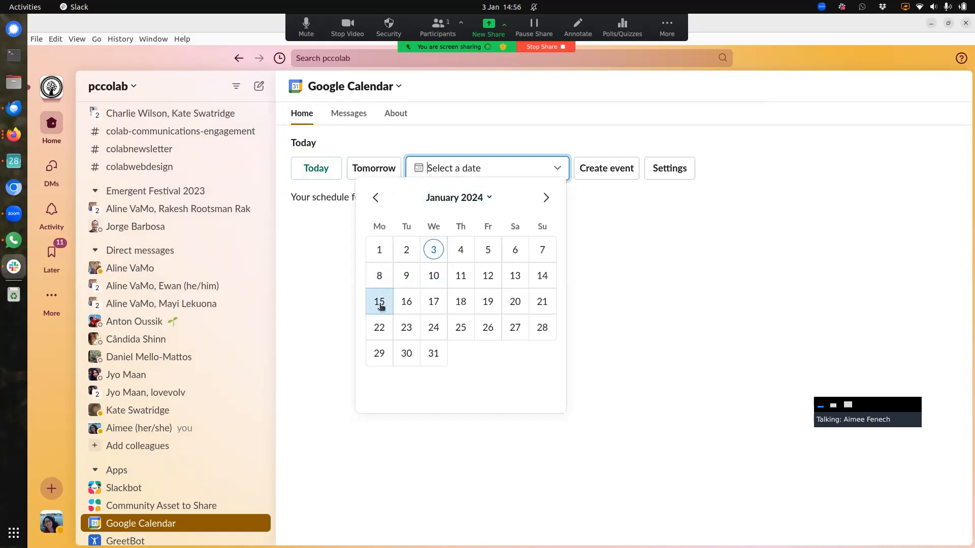
left_click(380, 306)
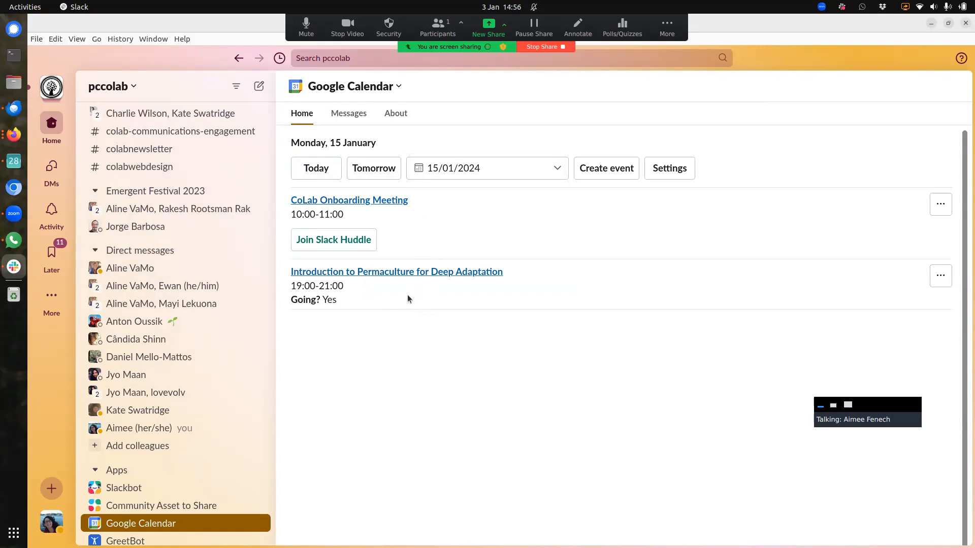
left_click(666, 26)
left_click(684, 73)
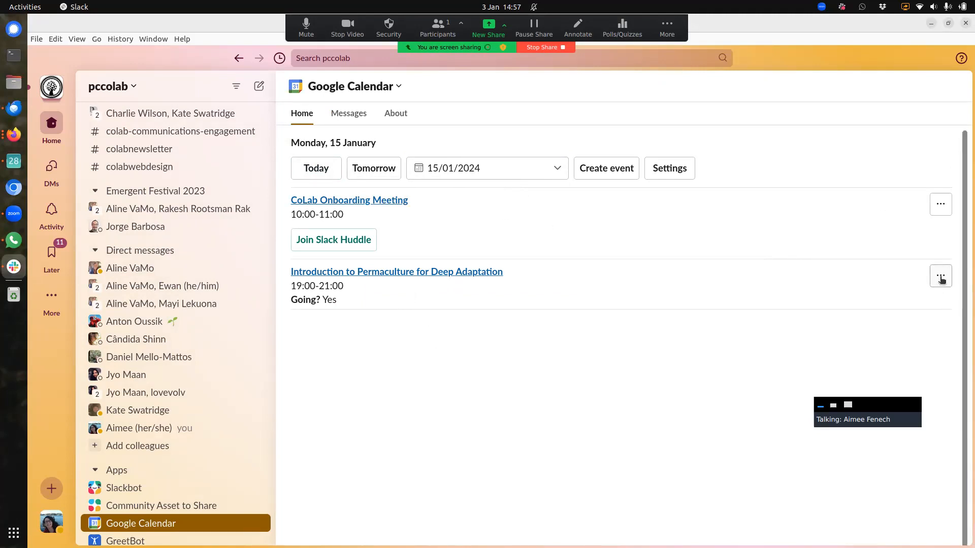
Step: View the details of the Introduction to Permaculture for Deep Adaptation event and check its attendance response options without changing the response
left_click(941, 277)
left_click(881, 308)
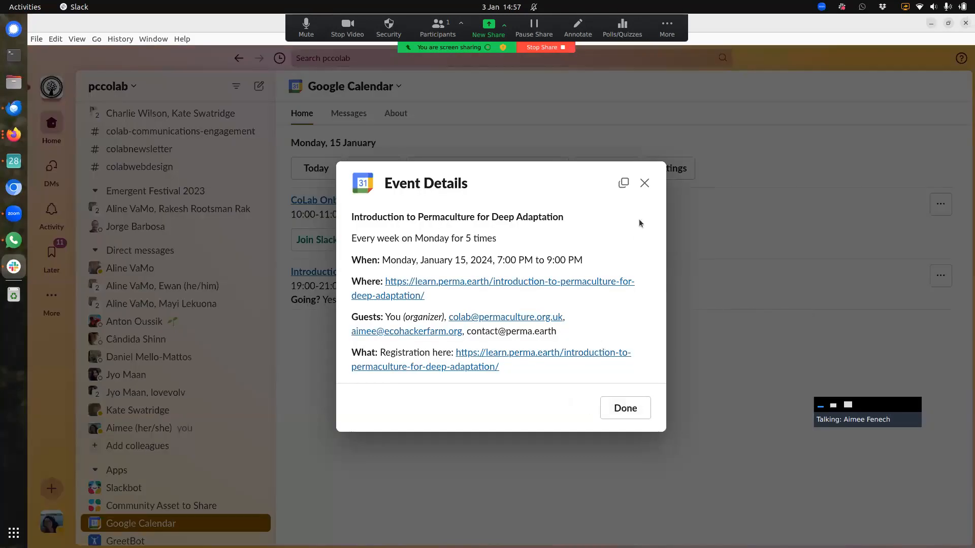
left_click(941, 276)
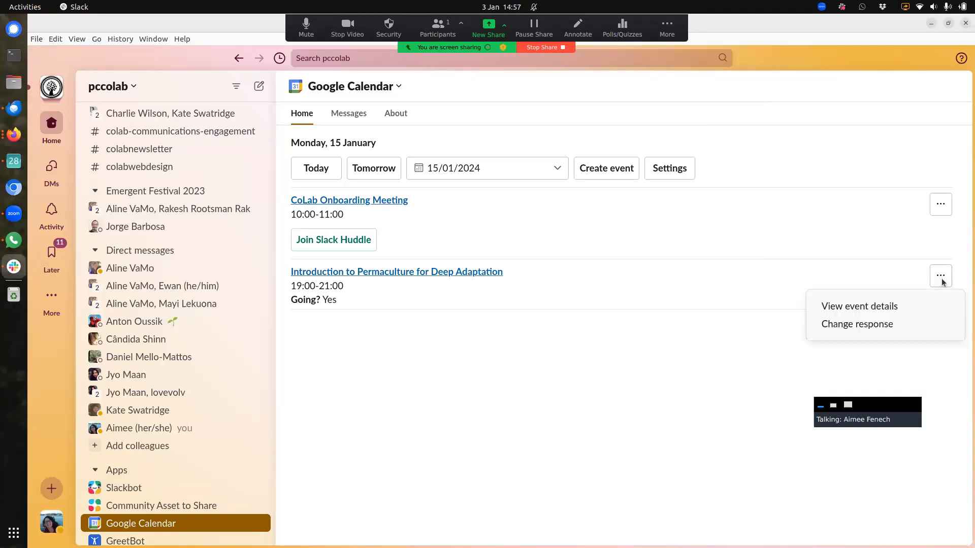
left_click(870, 328)
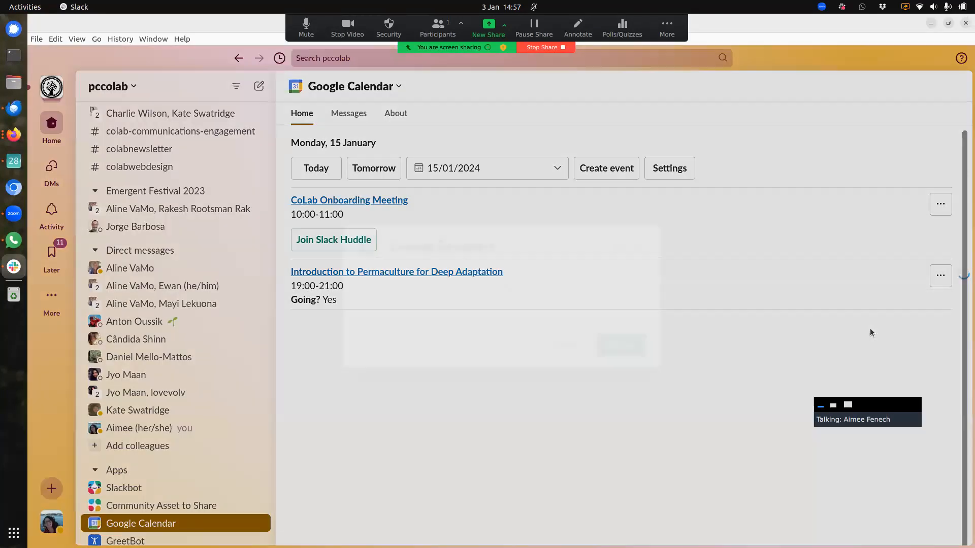
left_click(620, 302)
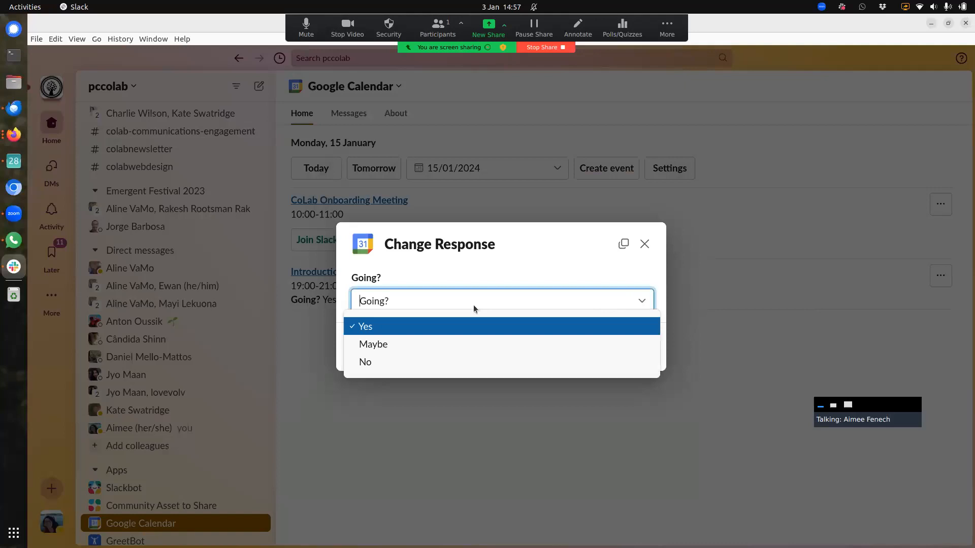
left_click(496, 326)
left_click(562, 355)
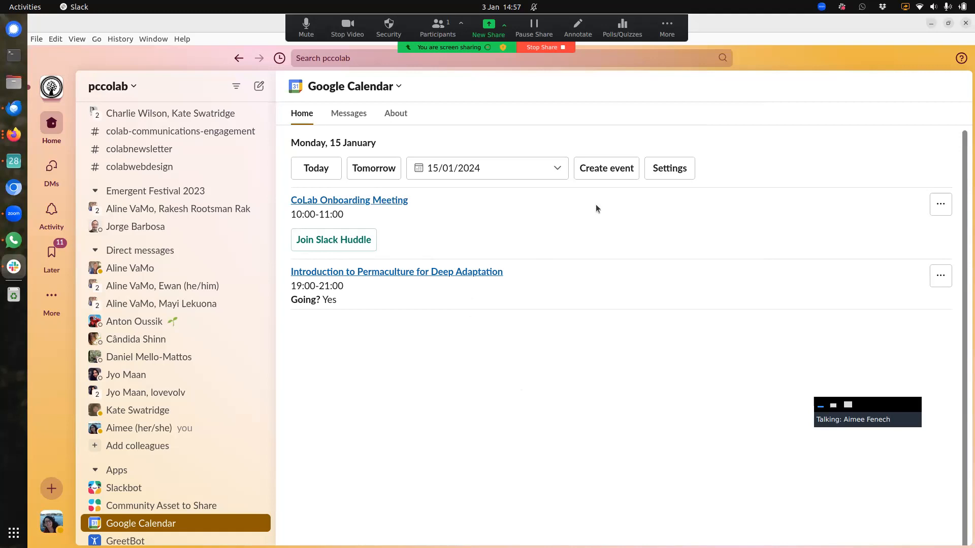
Step: Try out a new event form for 15 January 2024 with the #meetings channel as the sharing target, and cancel it
left_click(631, 174)
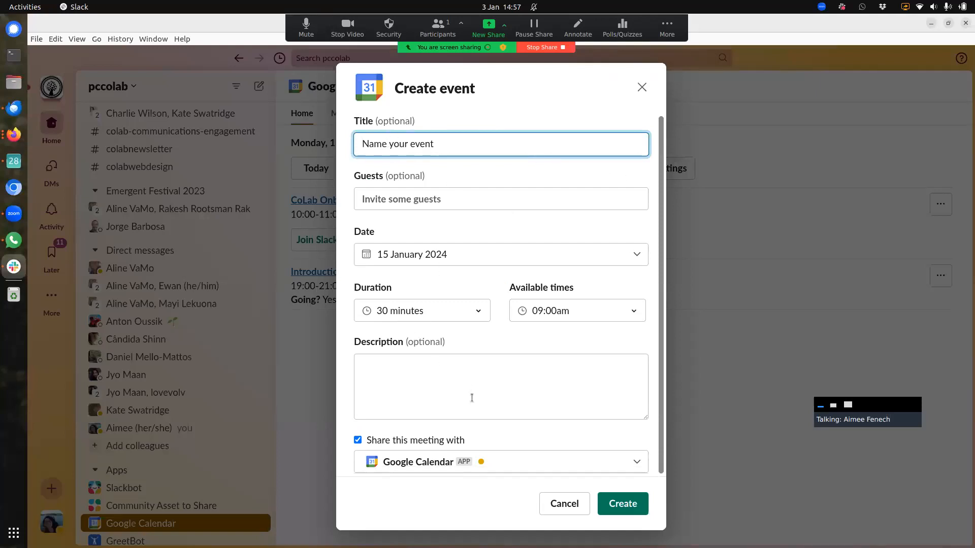
scroll(457, 376, "down", 1)
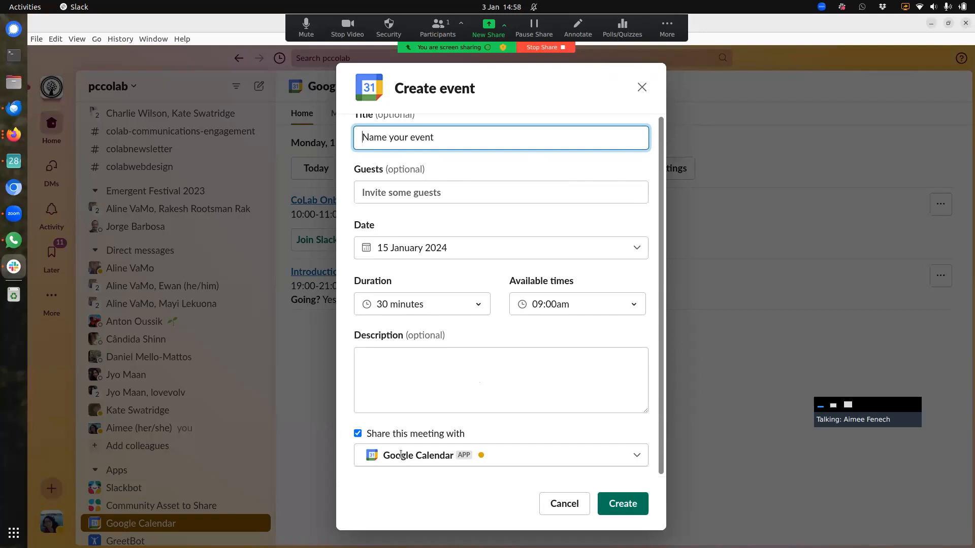
left_click(489, 454)
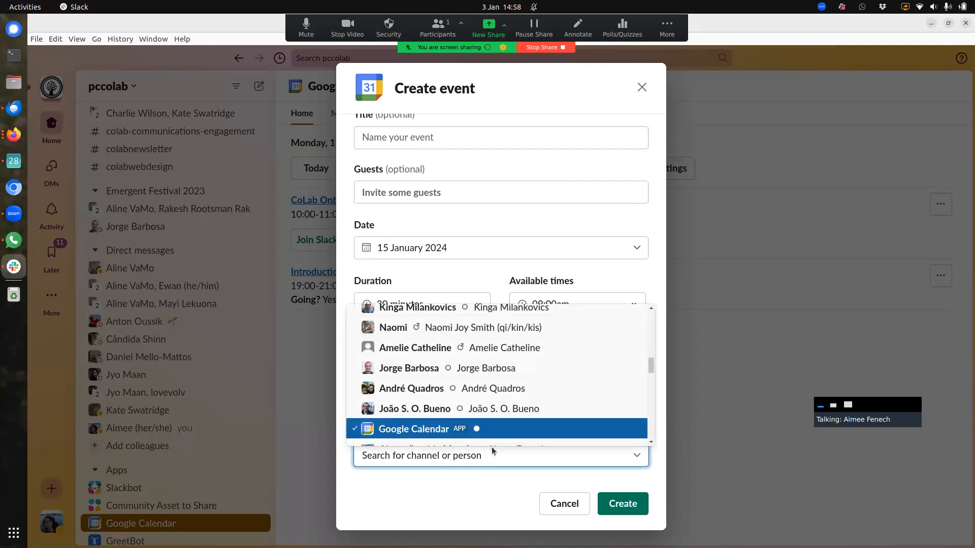
type("me")
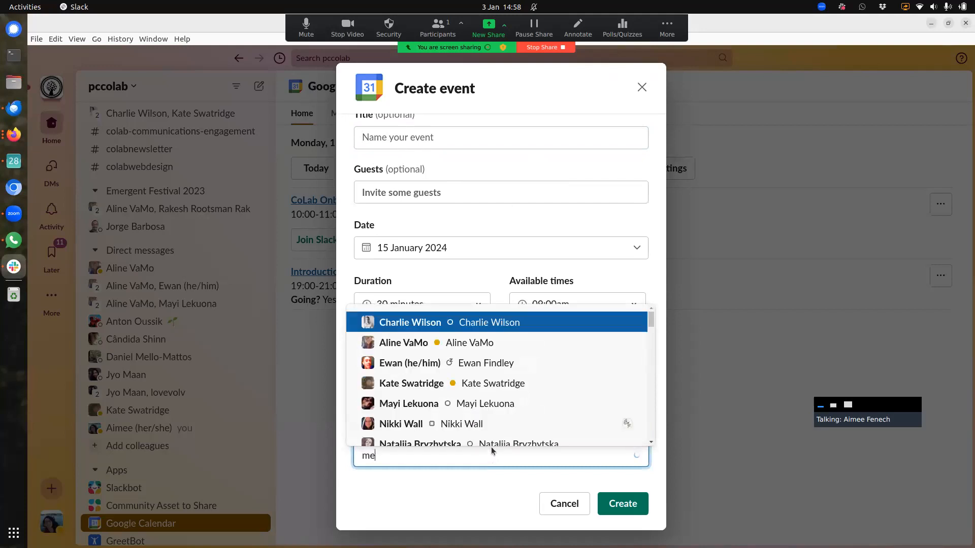
type("ets")
key("BackSpace")
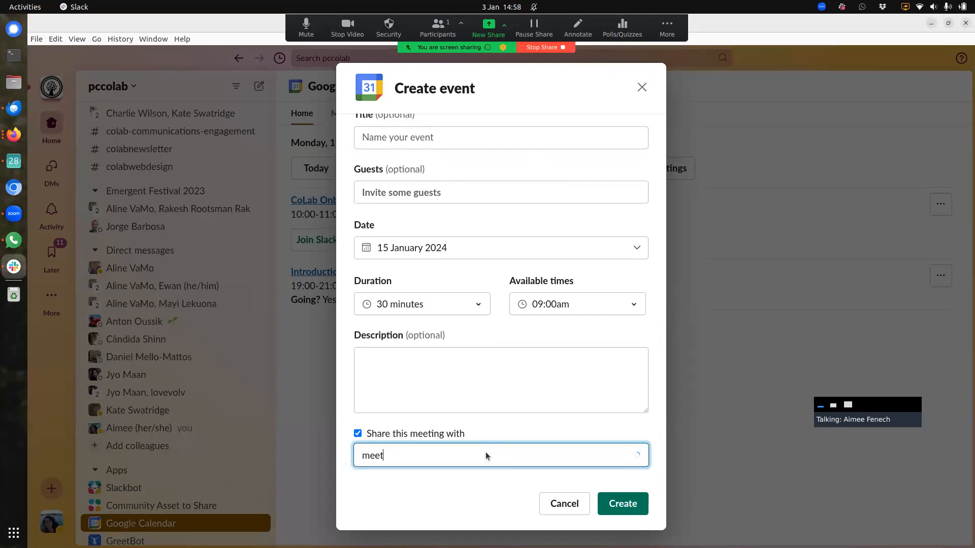
left_click(451, 485)
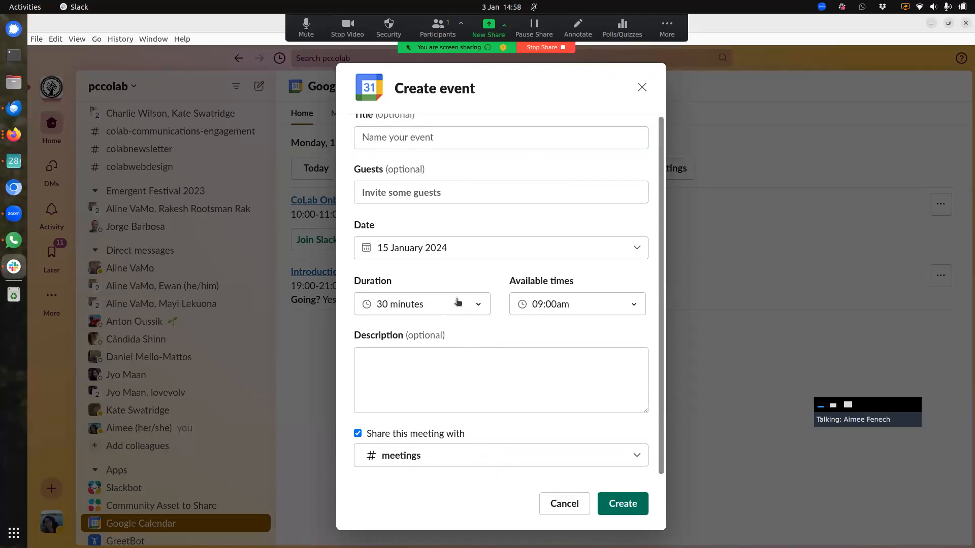
scroll(459, 312, "up", 1)
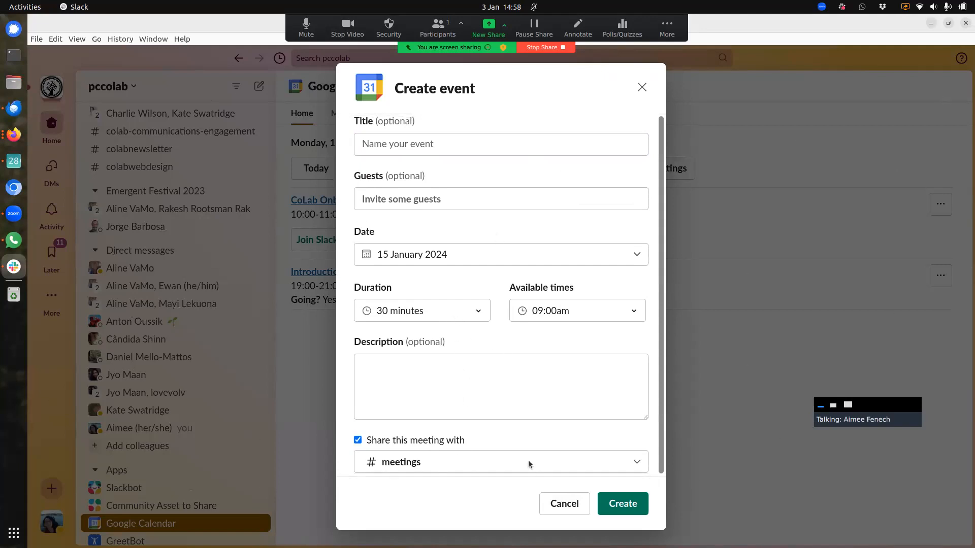
left_click(563, 506)
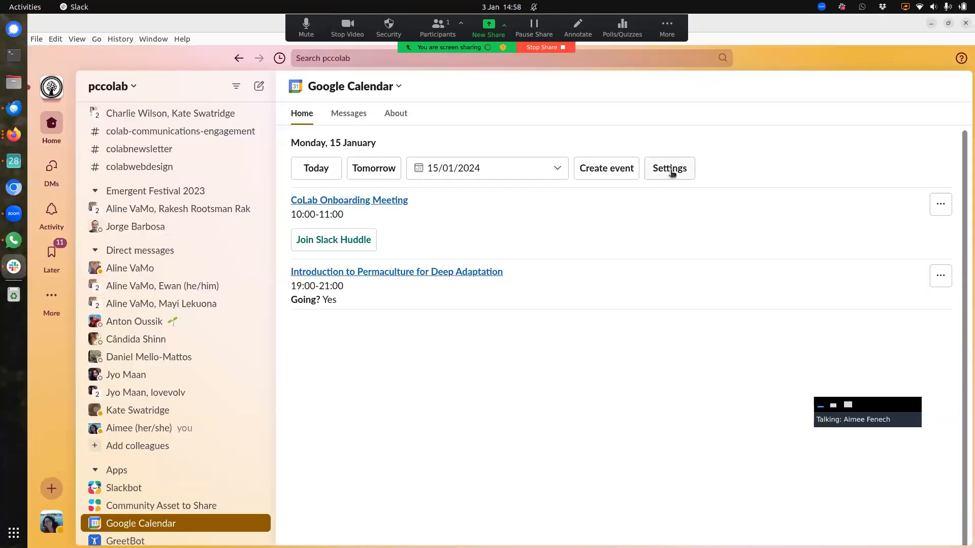
Step: Turn on Status Sync in the Google Calendar app's settings
left_click(671, 172)
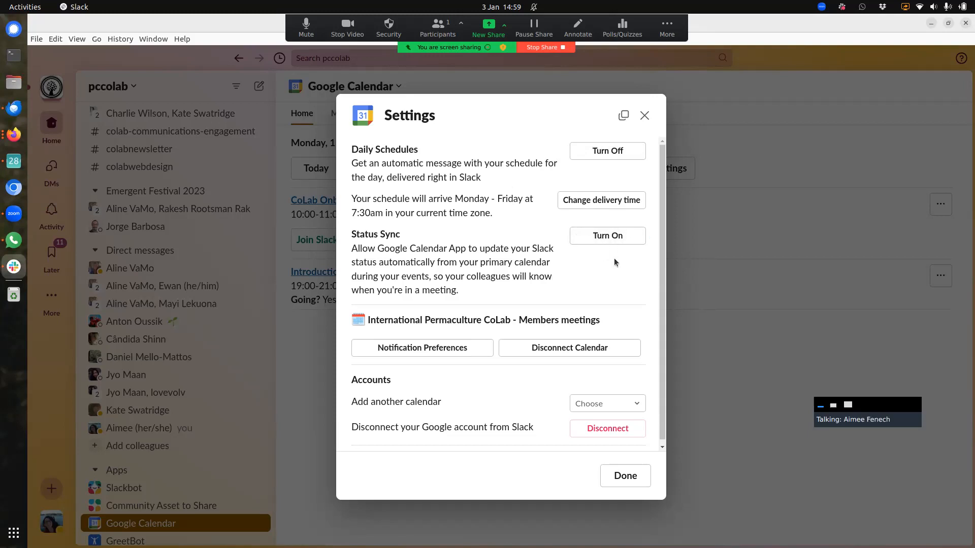
left_click(617, 236)
scroll(599, 279, "down", 1)
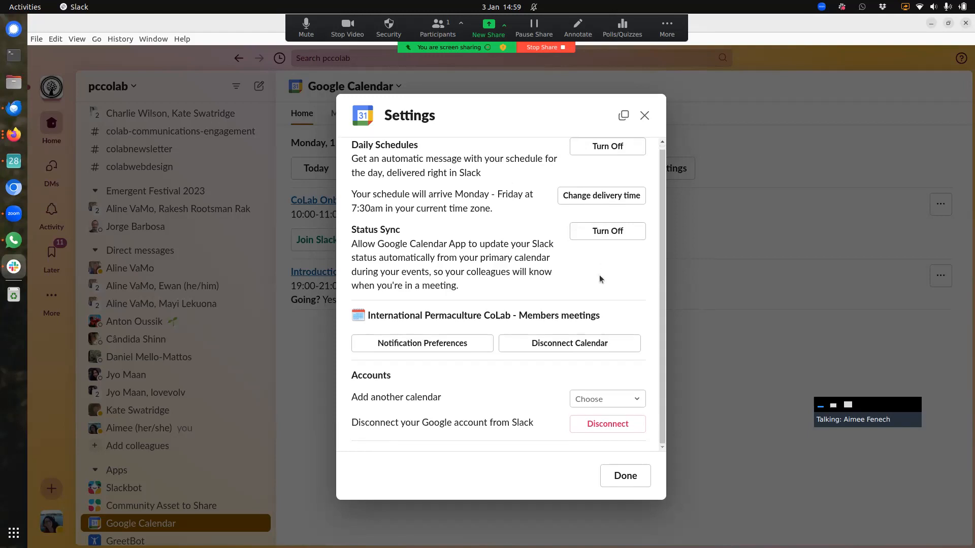
Step: In the Members meetings calendar's notification preferences, set event reminders to 30 minutes before and leave event invitations off
left_click(466, 345)
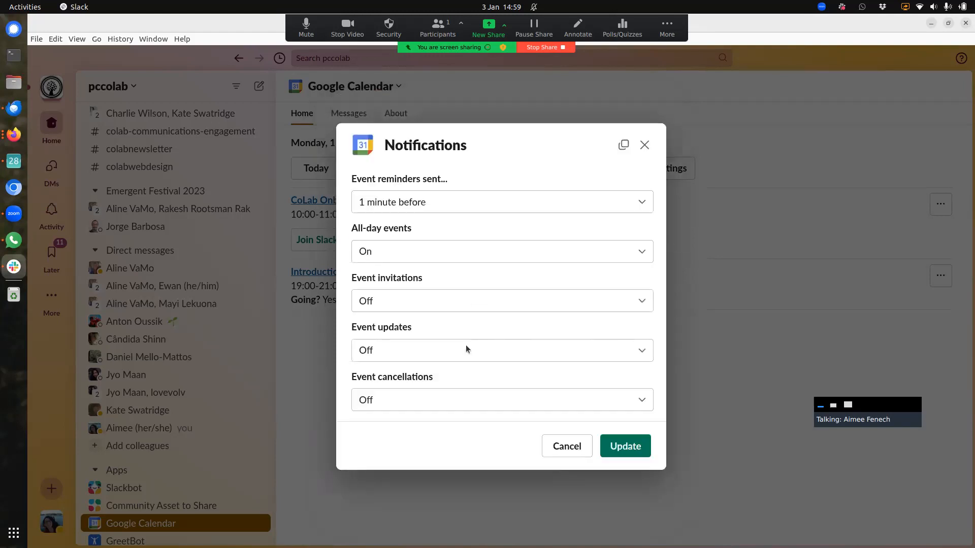
left_click(473, 203)
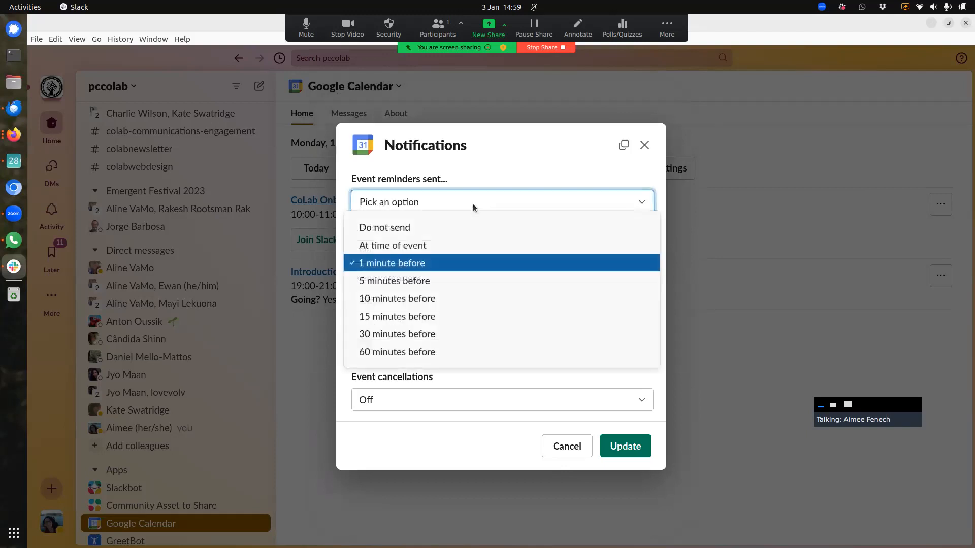
left_click(414, 334)
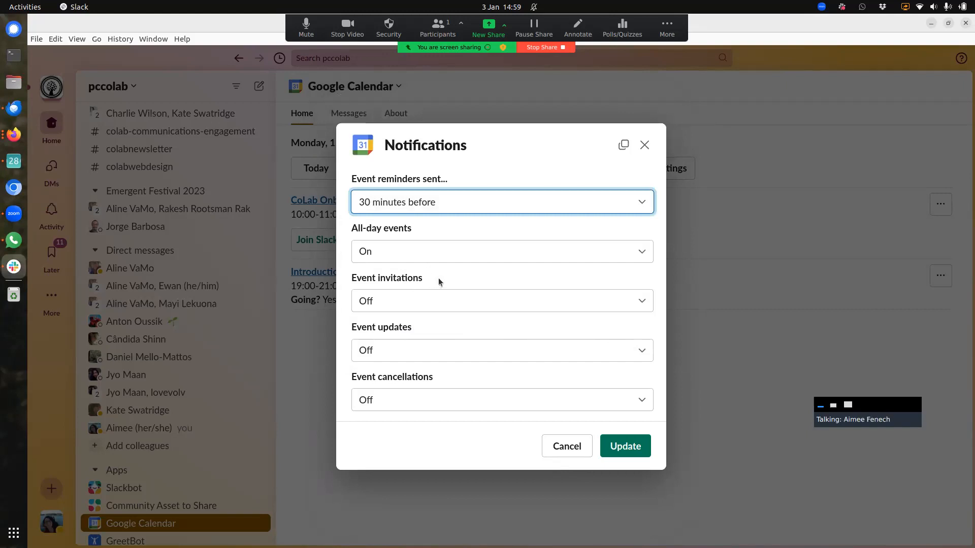
left_click(439, 300)
left_click(438, 301)
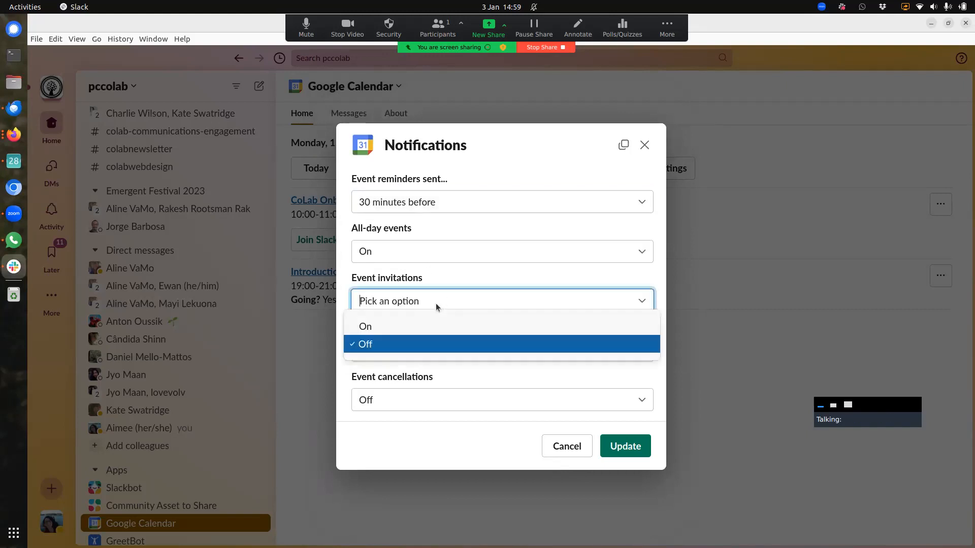
left_click(444, 301)
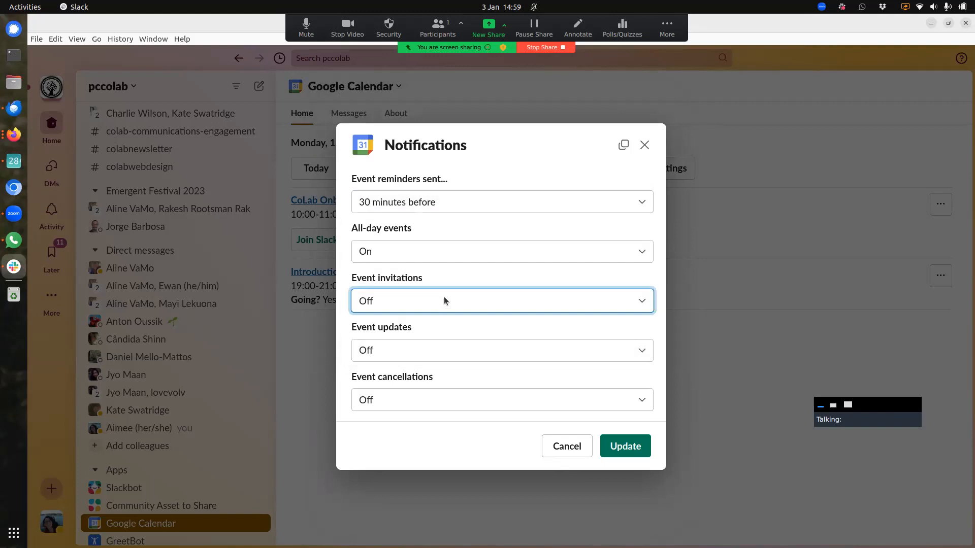
Step: Turn on notifications for event updates and event cancellations, save the preferences and close the settings
left_click(457, 351)
left_click(409, 377)
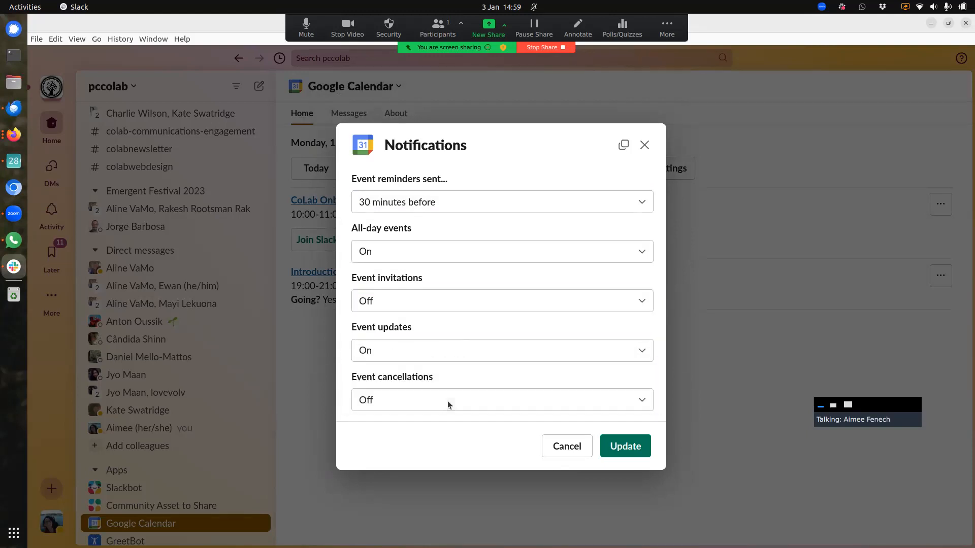
left_click(440, 401)
left_click(404, 425)
left_click(619, 451)
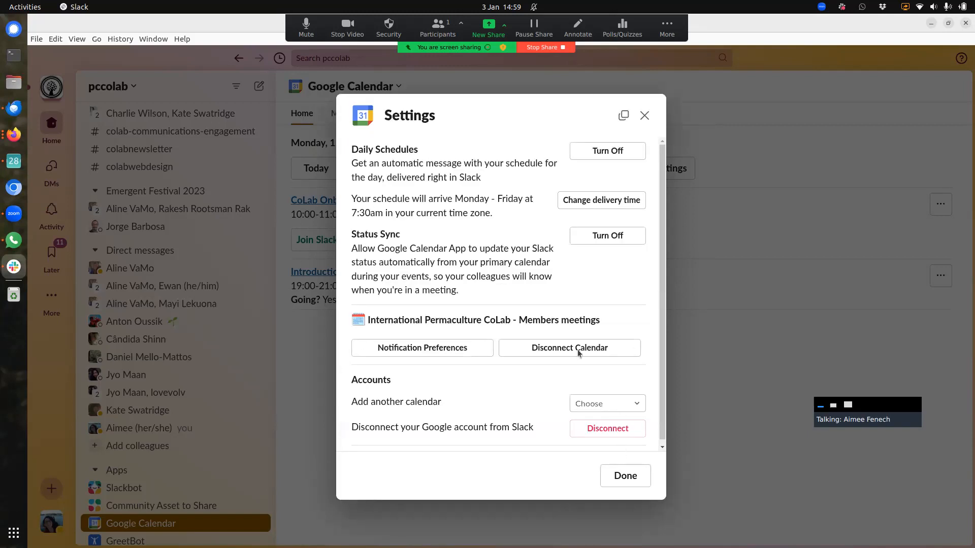
scroll(493, 447, "down", 1)
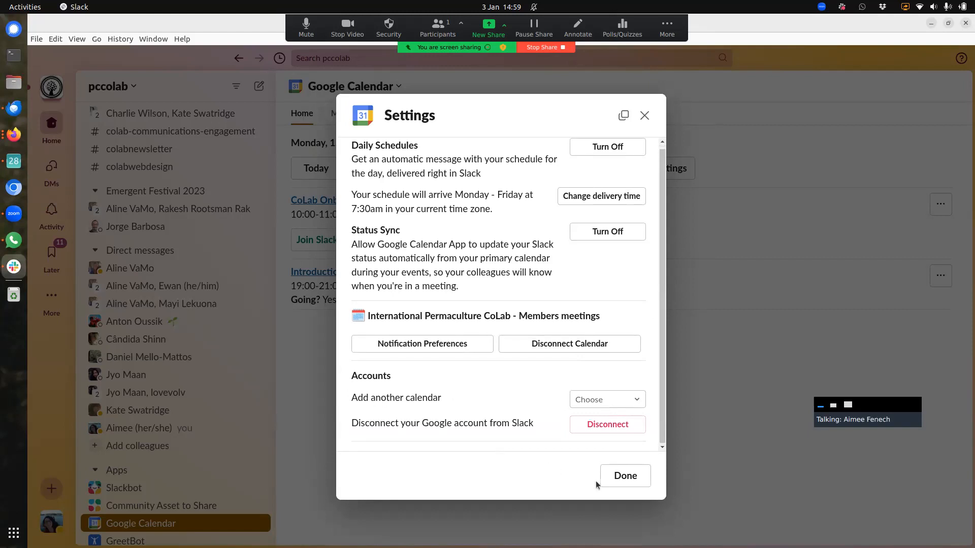
left_click(620, 480)
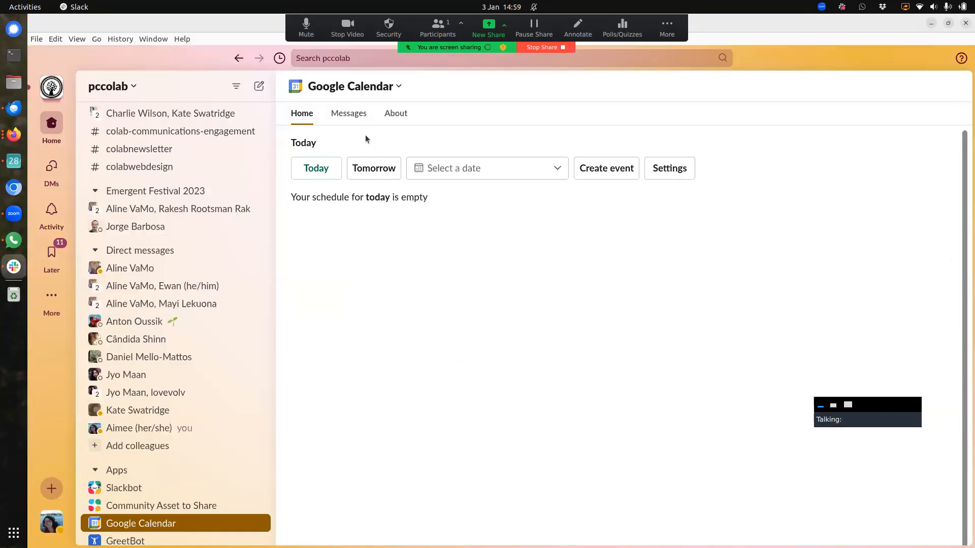
Step: Review the calendar app's message history and run the suggested /gcal today command there
left_click(350, 116)
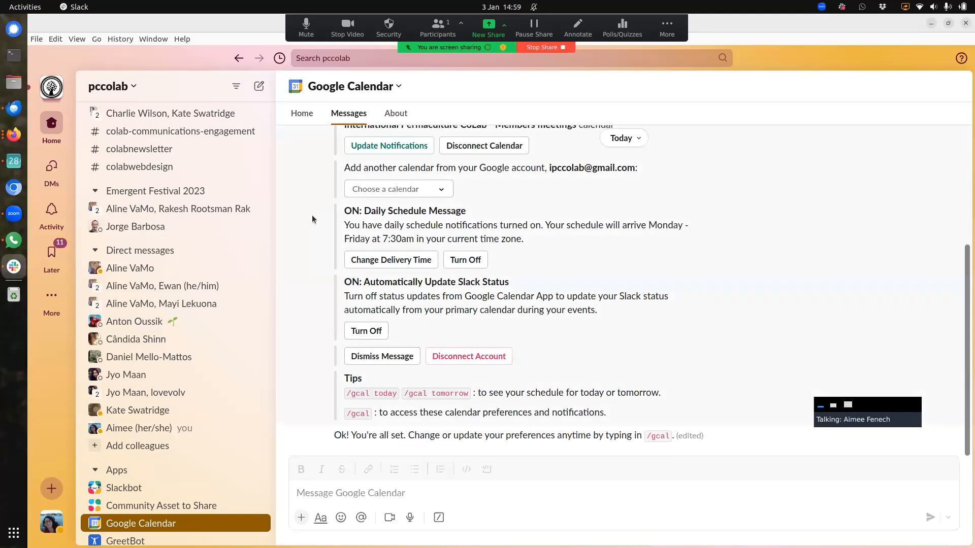
scroll(282, 275, "up", 3)
scroll(281, 276, "down", 3)
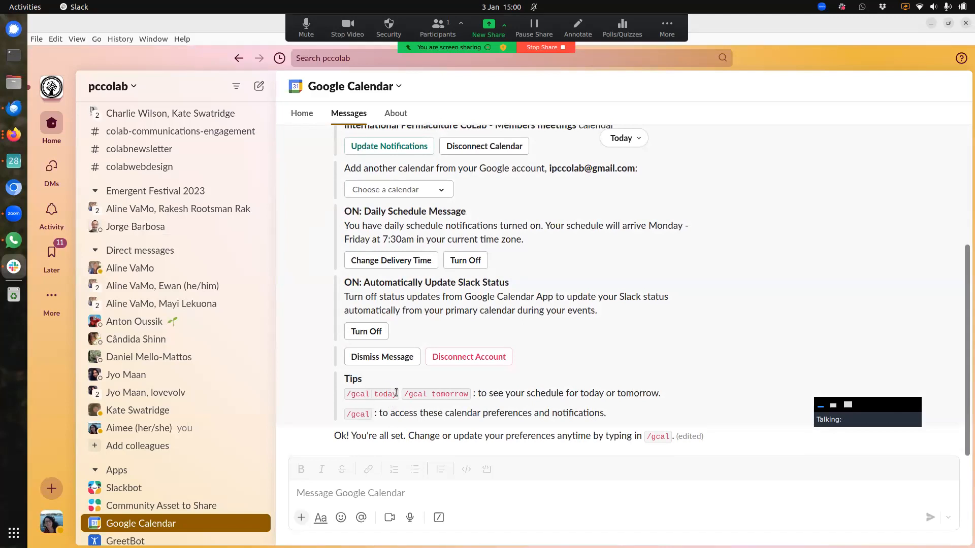
left_click_drag(397, 393, 347, 391)
key("ctrl+c")
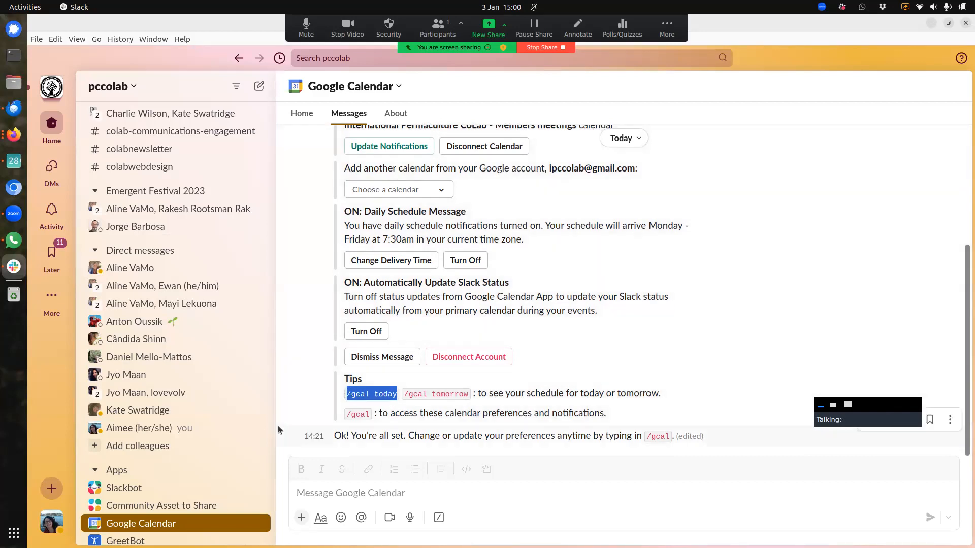
left_click(375, 490)
key("ctrl+v")
key("Return")
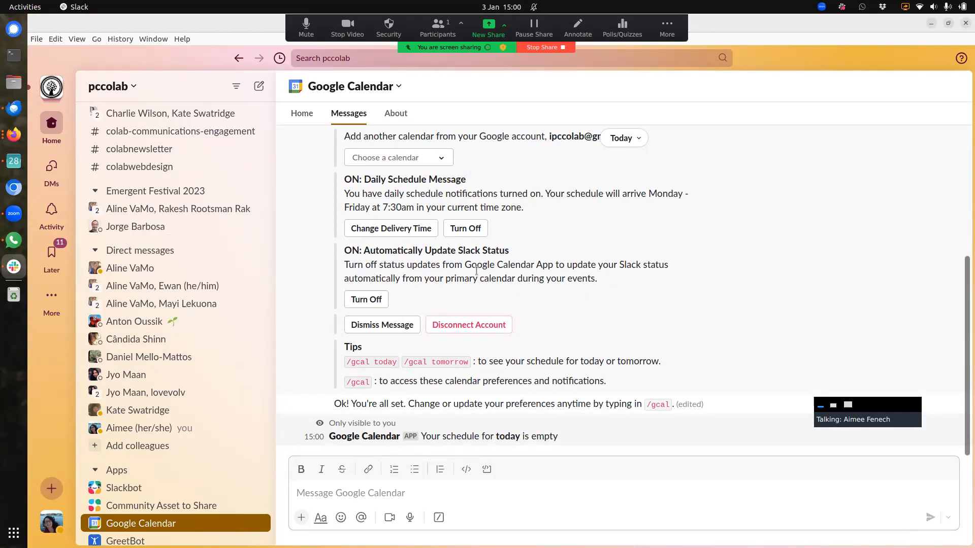
Step: Highlight the connected Google account's e-mail address in the Manage Calendars & Notifications message
scroll(540, 251, "up", 2)
left_click_drag(634, 197, 549, 196)
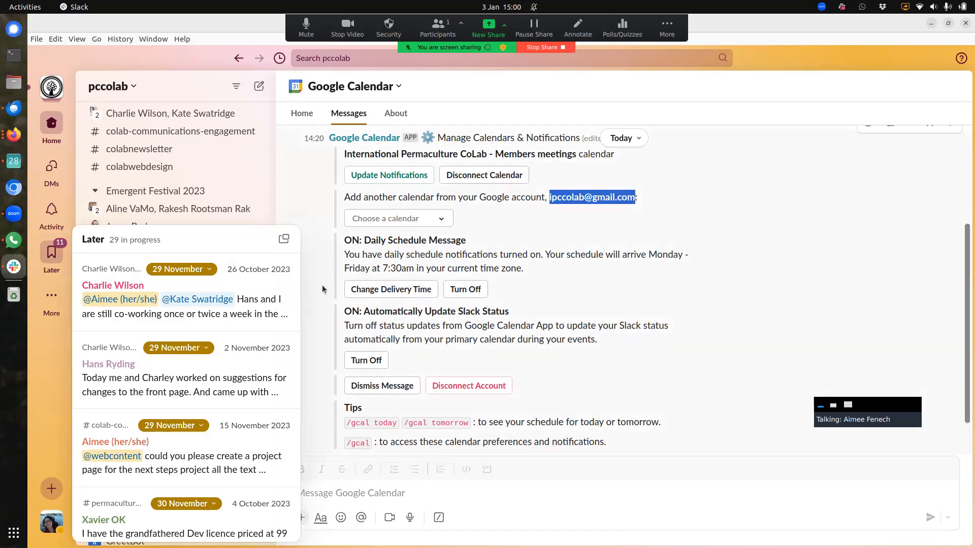
left_click(322, 288)
left_click(14, 165)
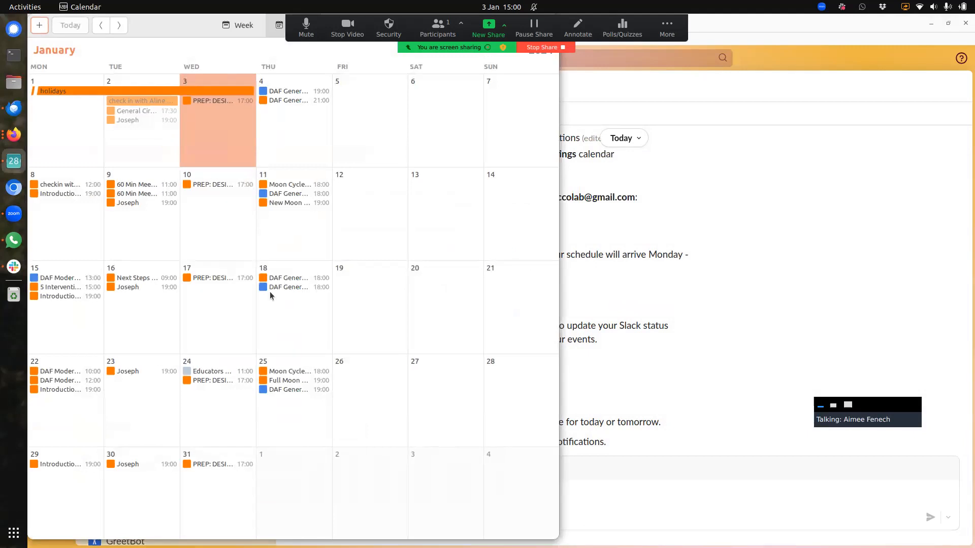
left_click(384, 135)
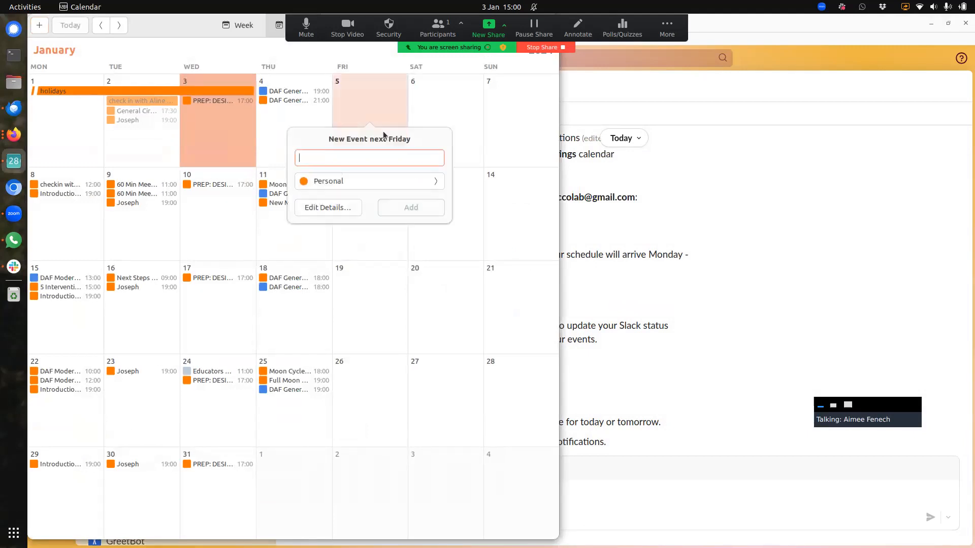
type("new e")
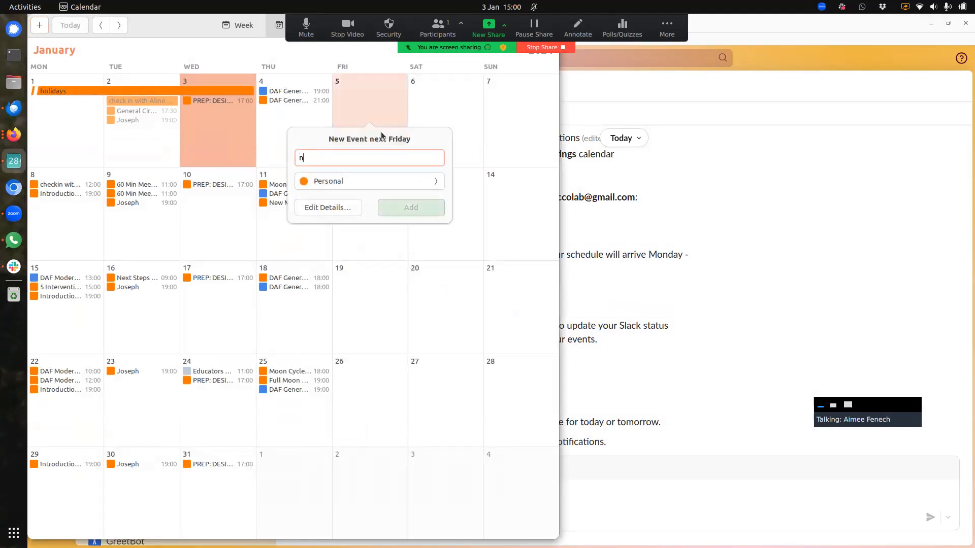
key("BackSpace")
type("nt")
left_click(343, 211)
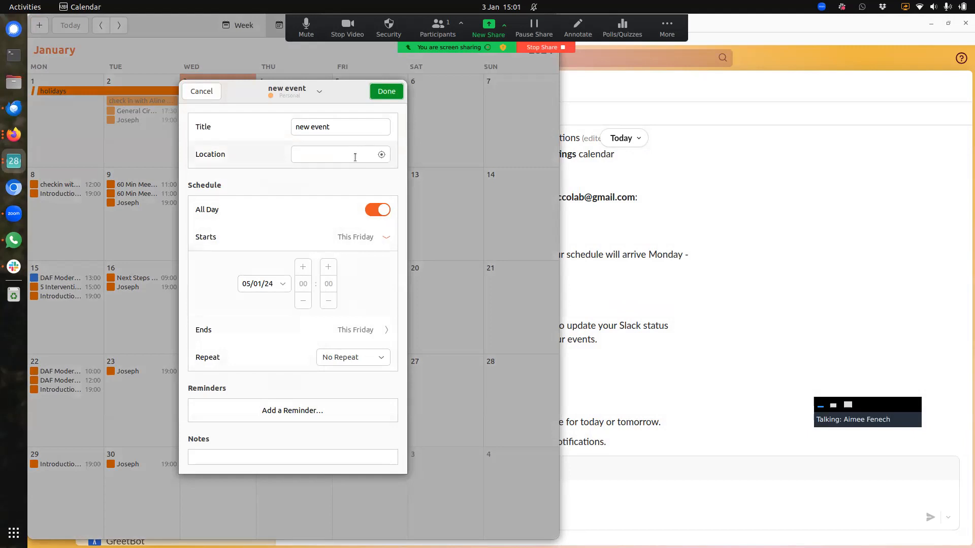
left_click(195, 91)
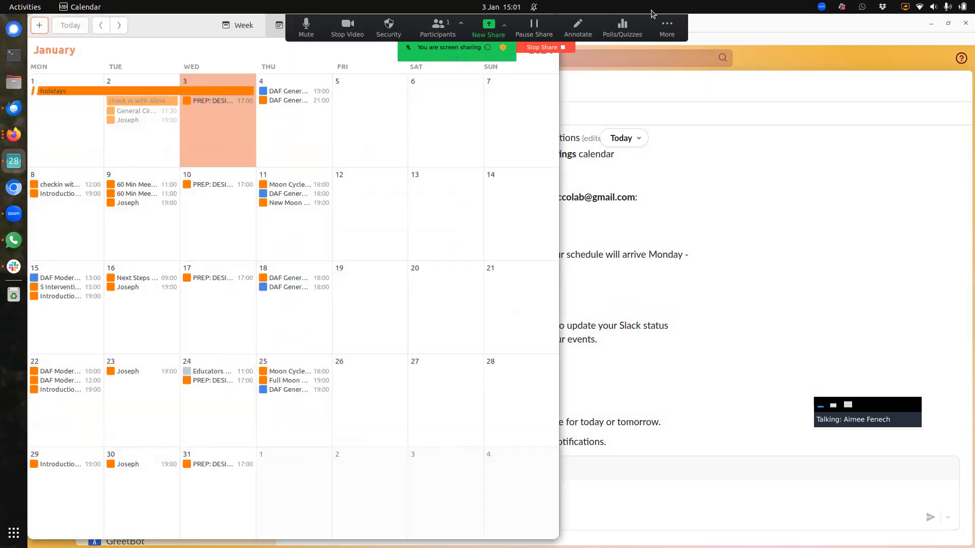
Step: Switch to Google Calendar in Firefox and open the General Circle Meeting on January 2 for editing
left_click(14, 135)
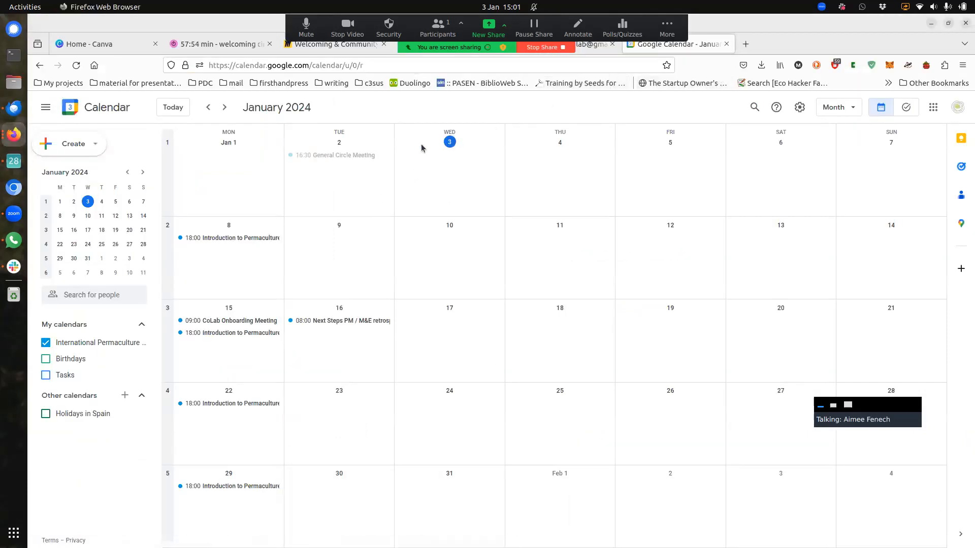
left_click(361, 155)
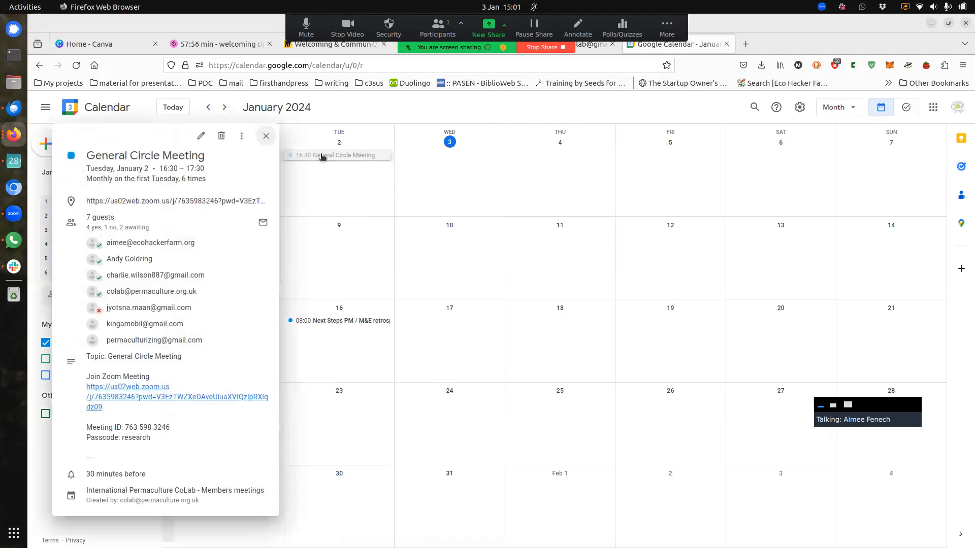
left_click(201, 136)
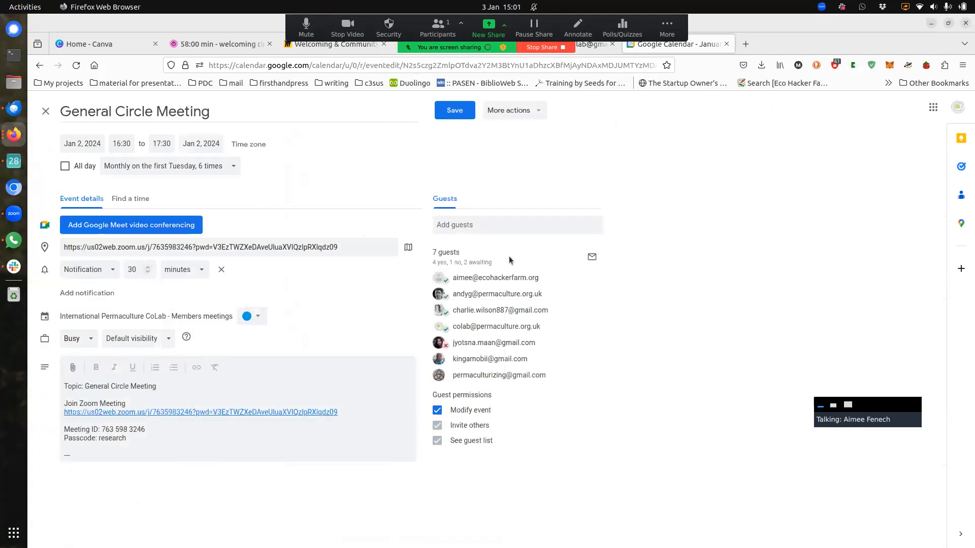
Step: Add the International Permaculture CoLab account's e-mail address as a guest and save the change with the This event option
left_click(525, 224)
key("ctrl+v")
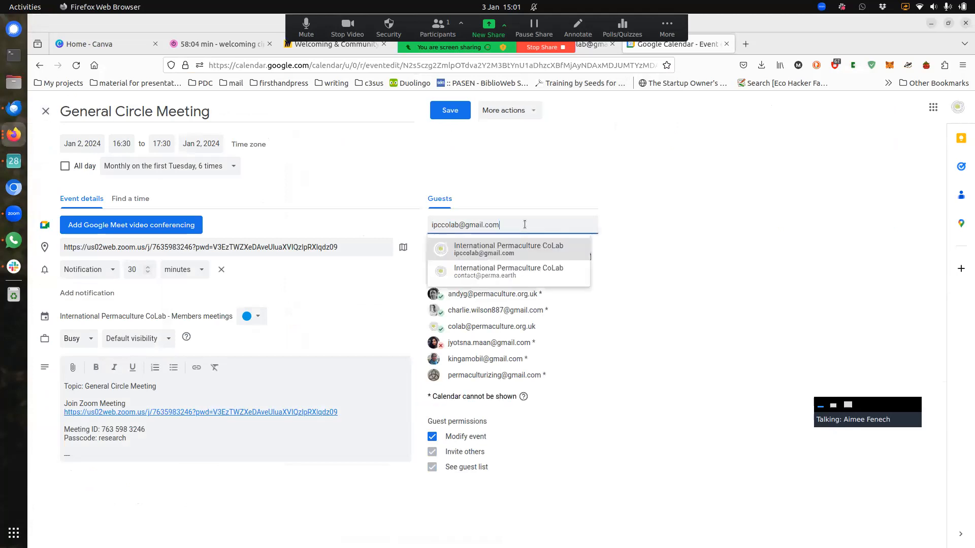
left_click(530, 247)
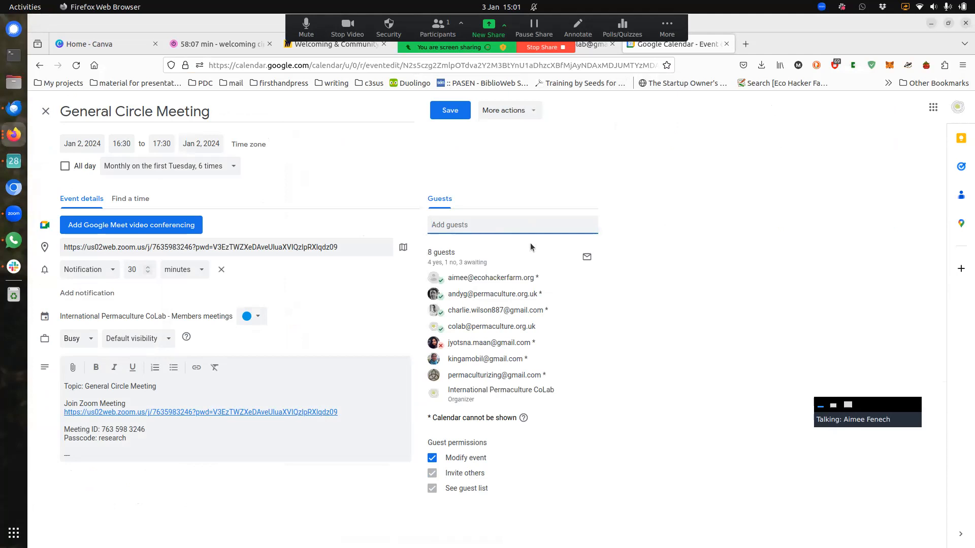
left_click(451, 116)
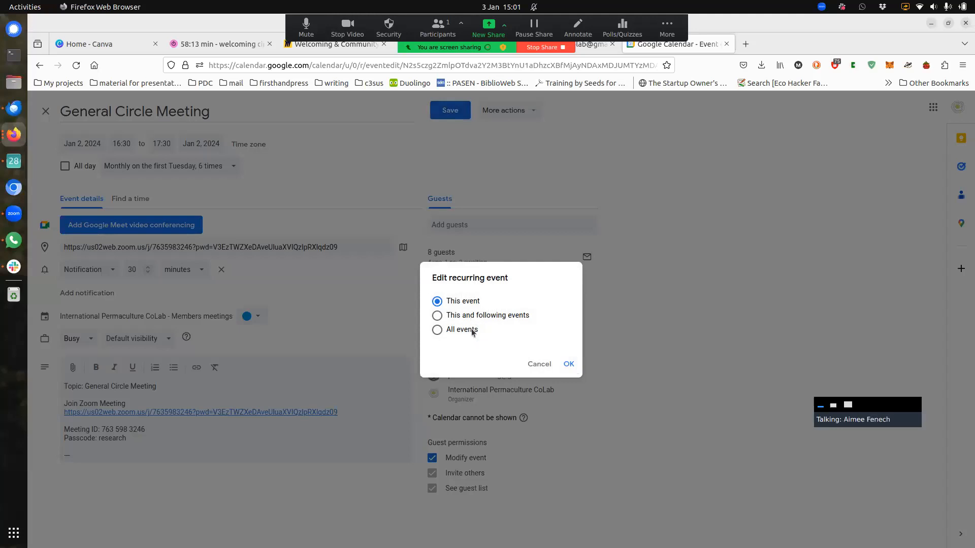
left_click(568, 364)
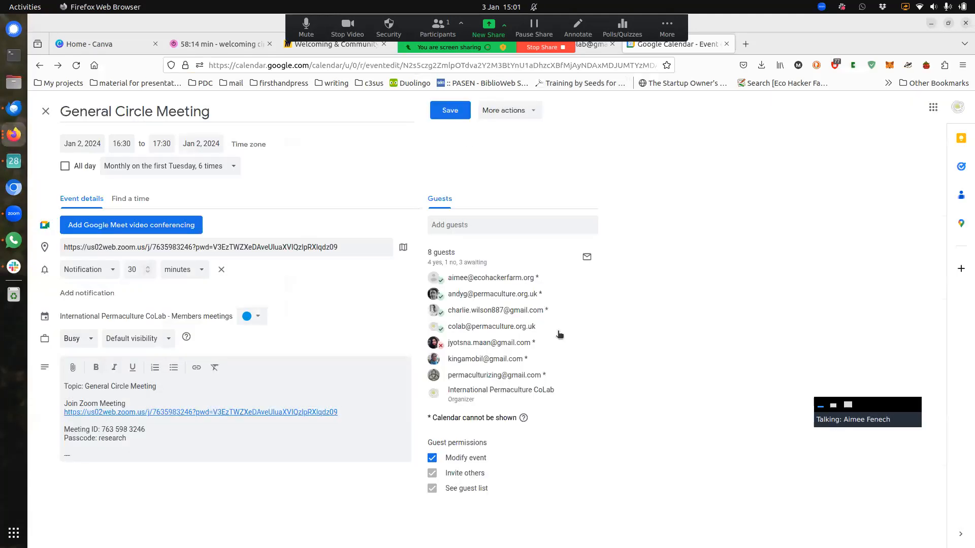
left_click(450, 112)
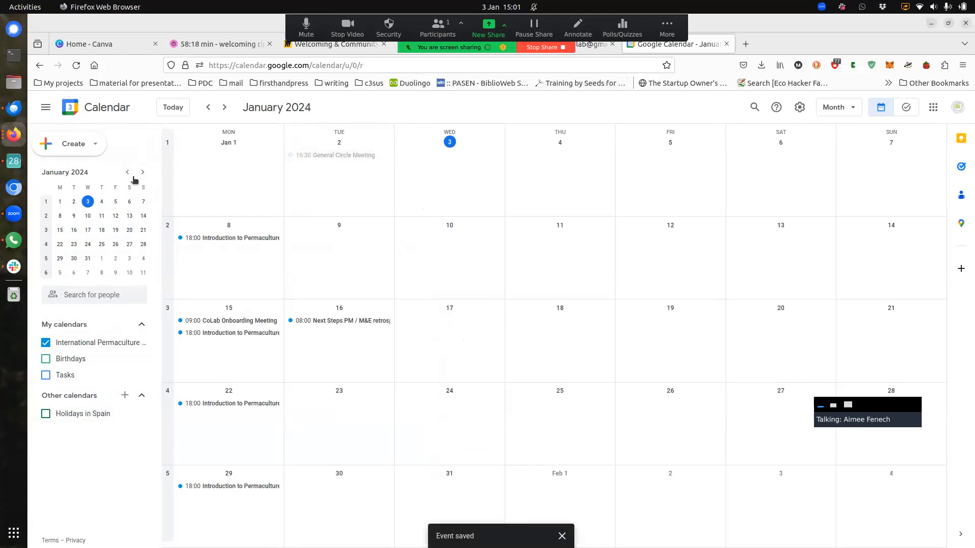
Step: Switch to Slack and open the #meetings channel to view its posted calendar events
left_click(13, 267)
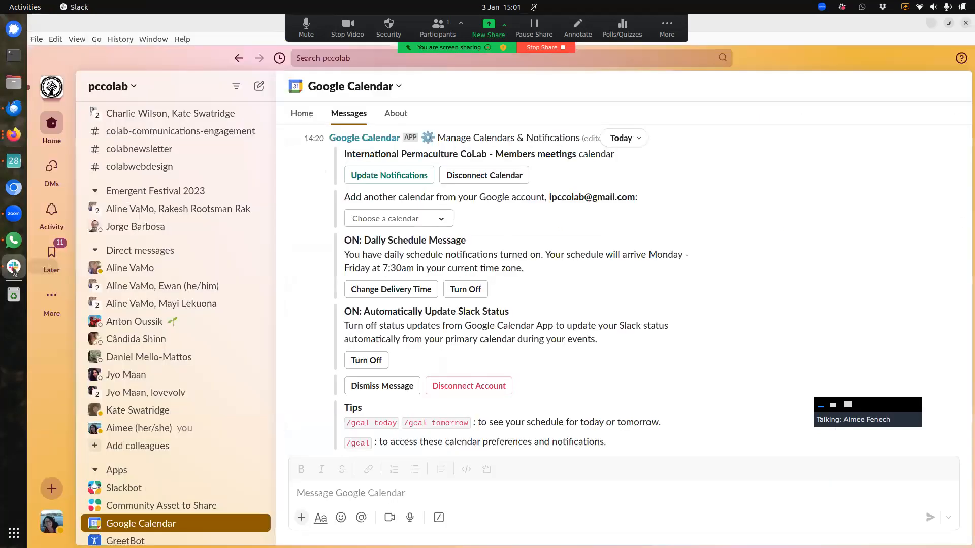
scroll(162, 365, "up", 5)
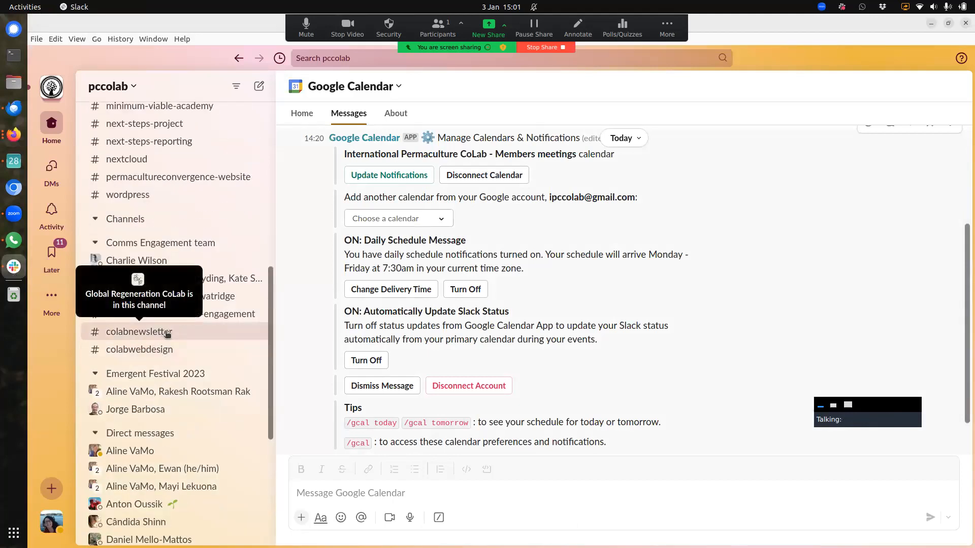
scroll(163, 333, "up", 2)
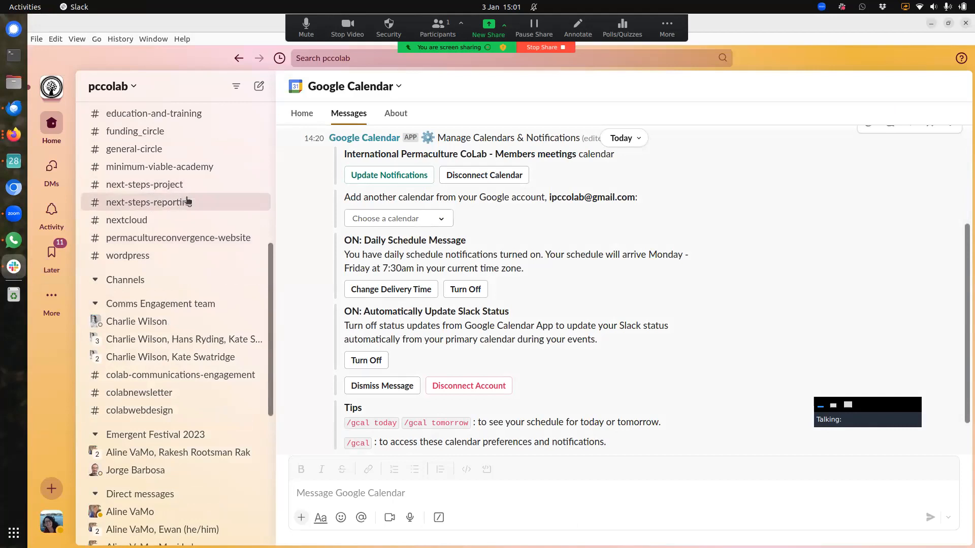
left_click(142, 284)
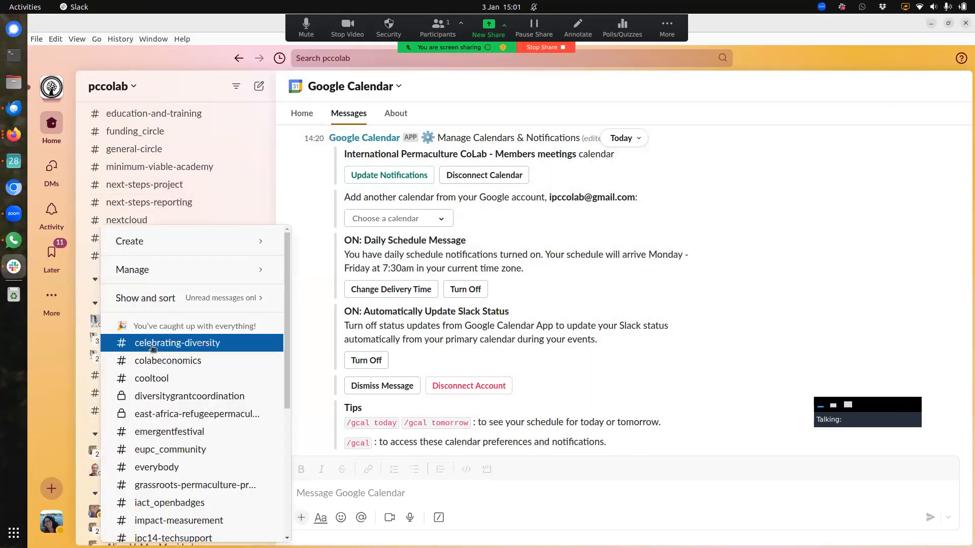
scroll(178, 407, "down", 3)
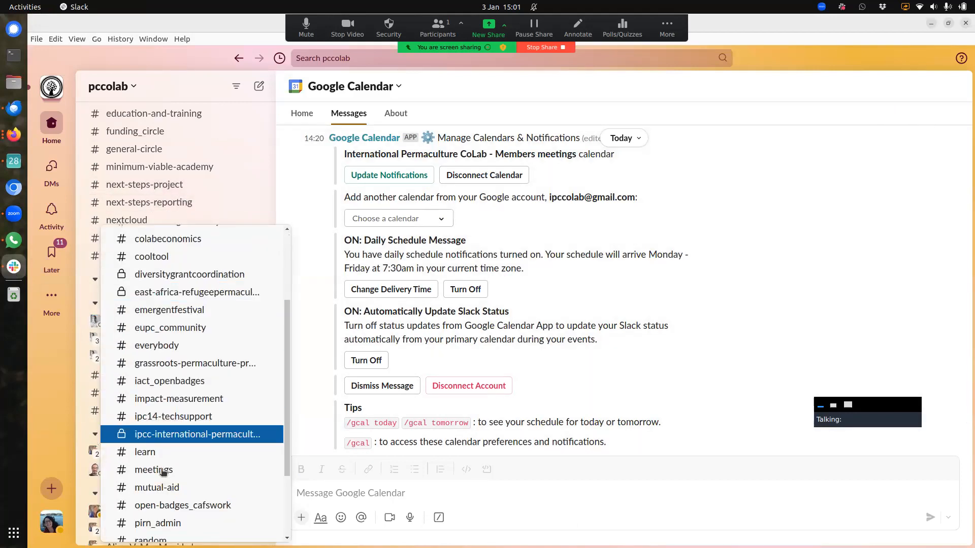
left_click(178, 463)
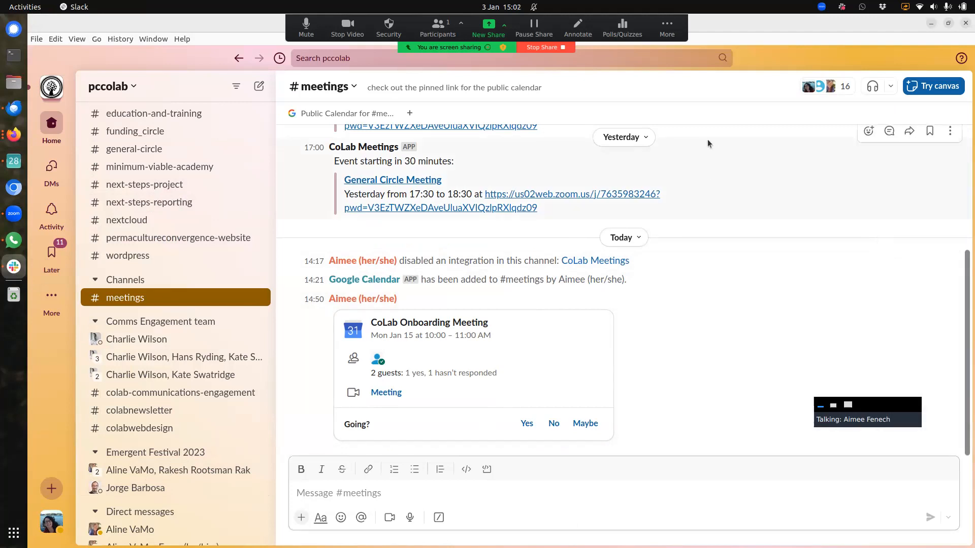
left_click(666, 30)
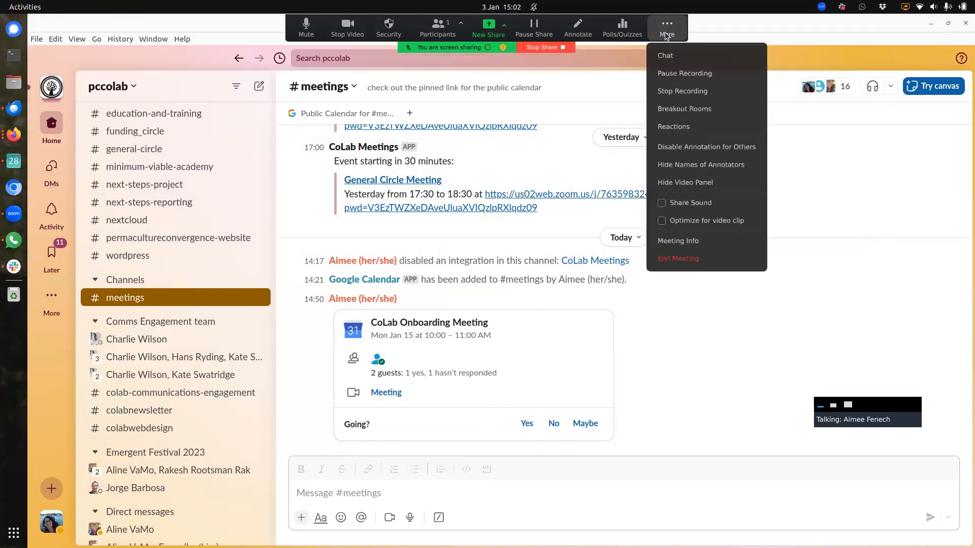